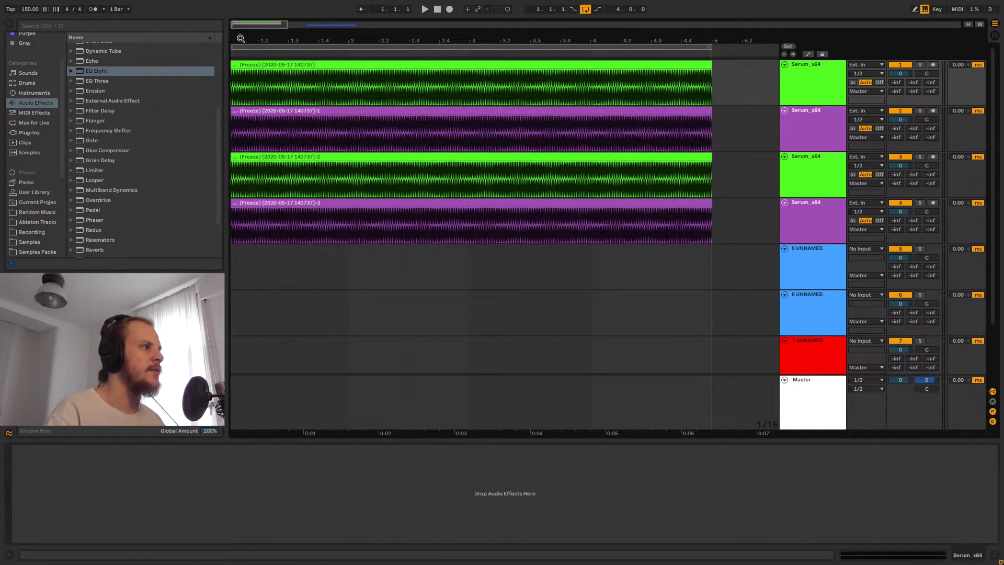
Examine the waveform start of the first two Serum clips at close range, highlighting about 6 ms at the first clip's beginning.
left_click_drag(240, 39, 489, 107)
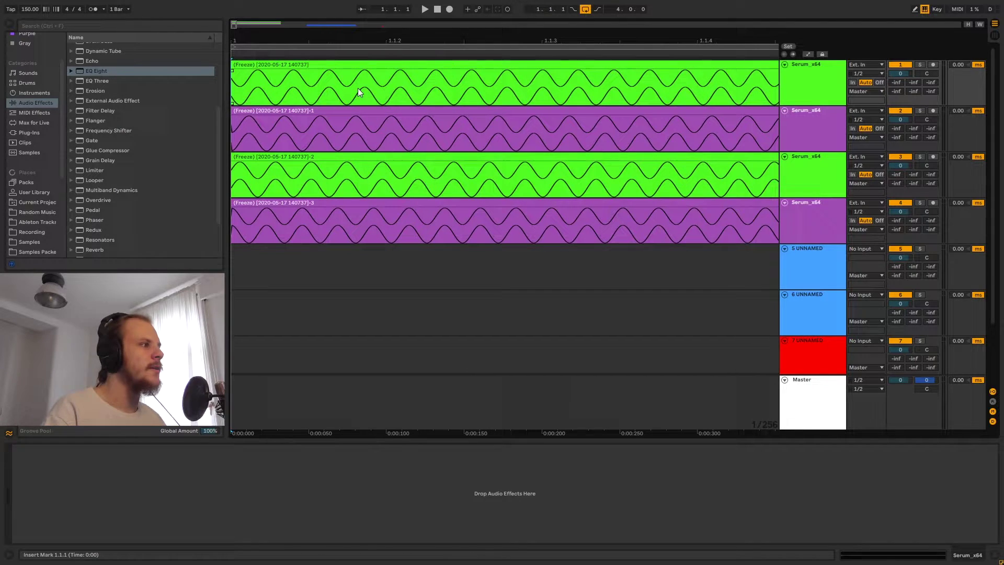
left_click_drag(239, 39, 239, 78)
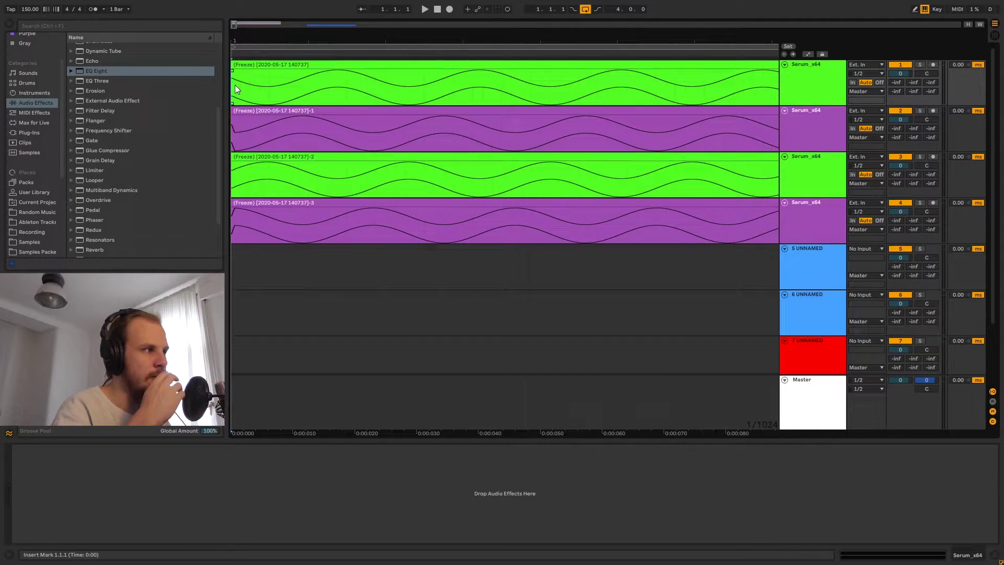
left_click_drag(231, 133, 238, 134)
left_click(234, 133)
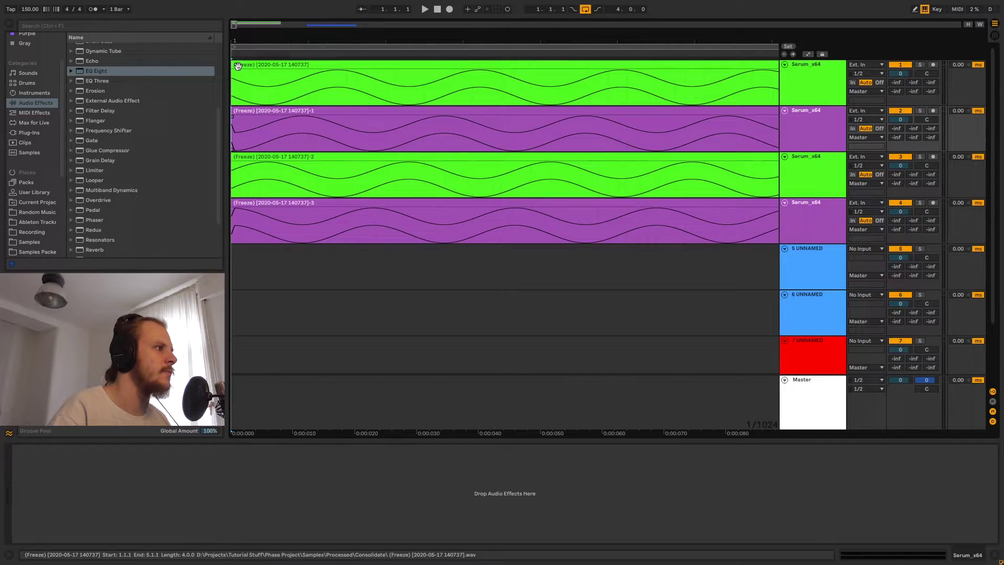
left_click_drag(233, 89, 295, 84)
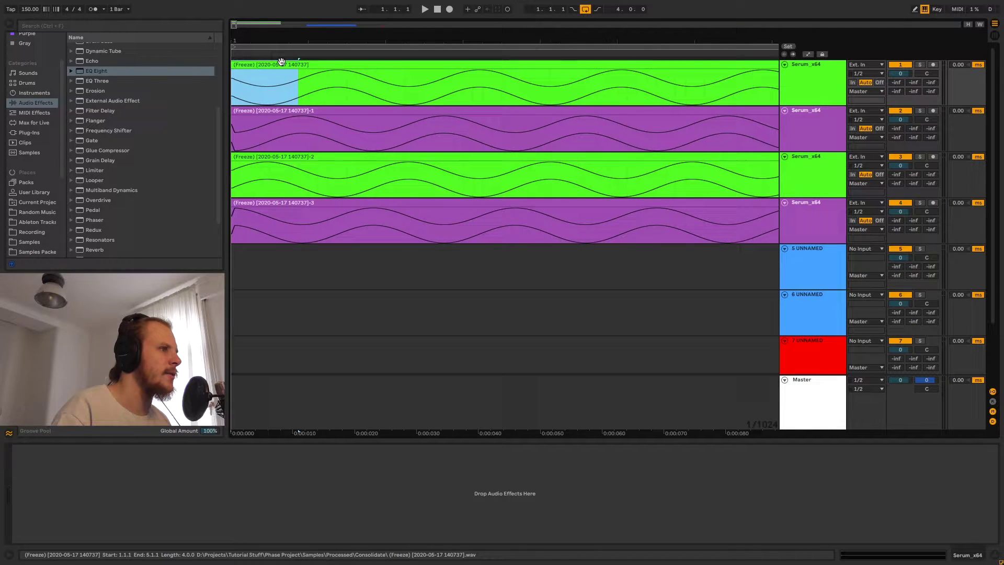
left_click_drag(237, 41, 237, 46)
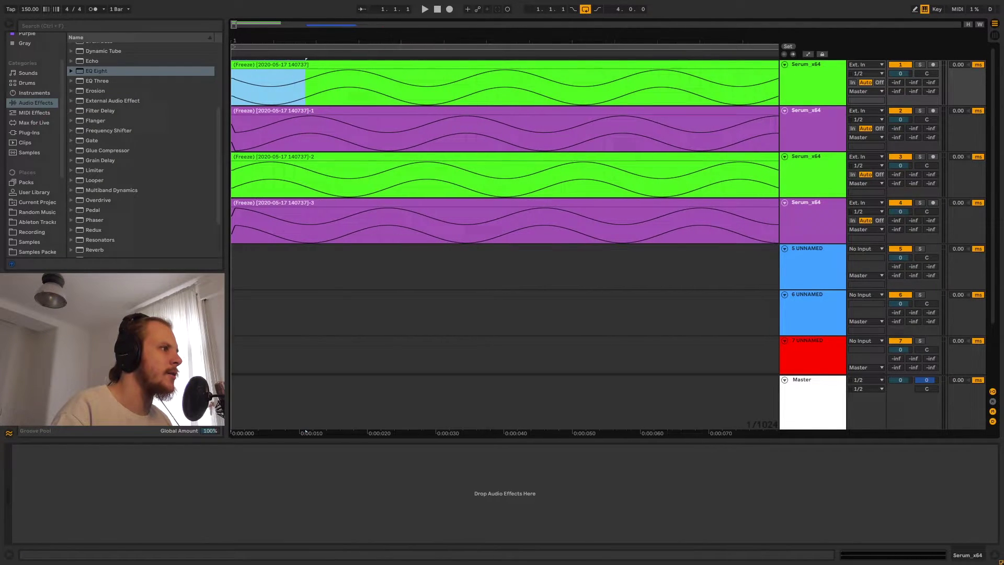
left_click(233, 79)
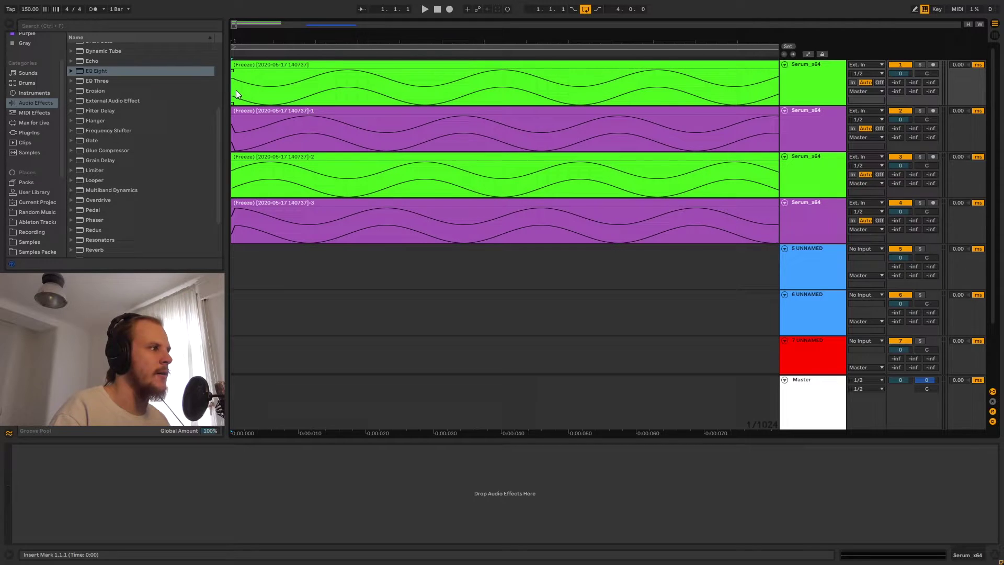
left_click_drag(234, 81, 258, 87)
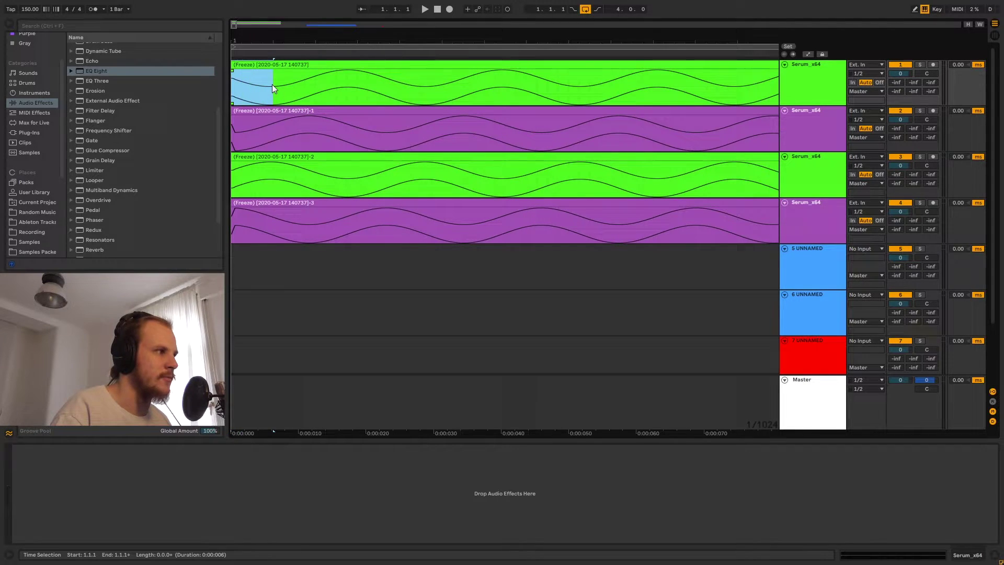
Highlight the opening few milliseconds of the second, third and fourth Serum clips in turn to compare their starting phase.
left_click(233, 133)
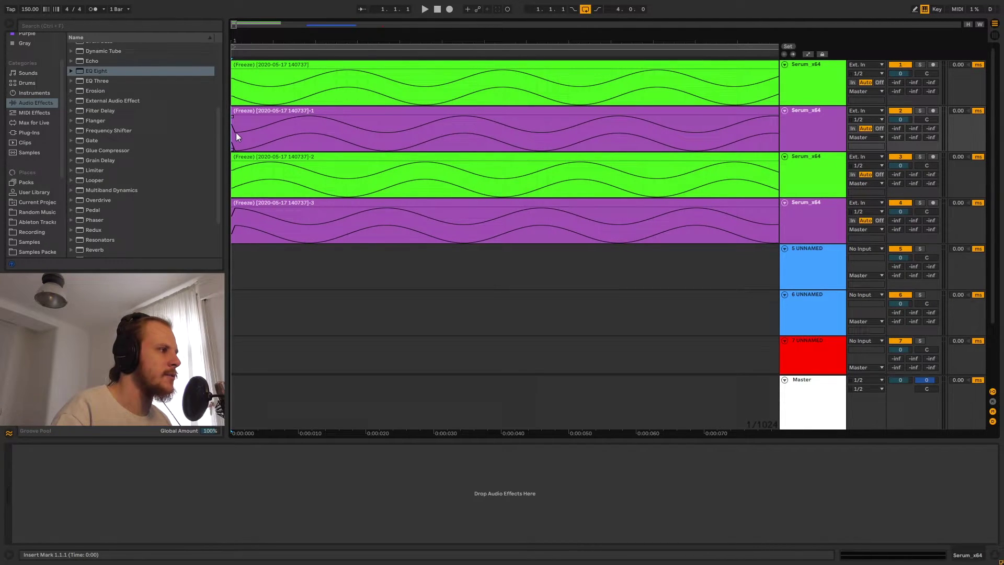
left_click_drag(232, 134, 240, 134)
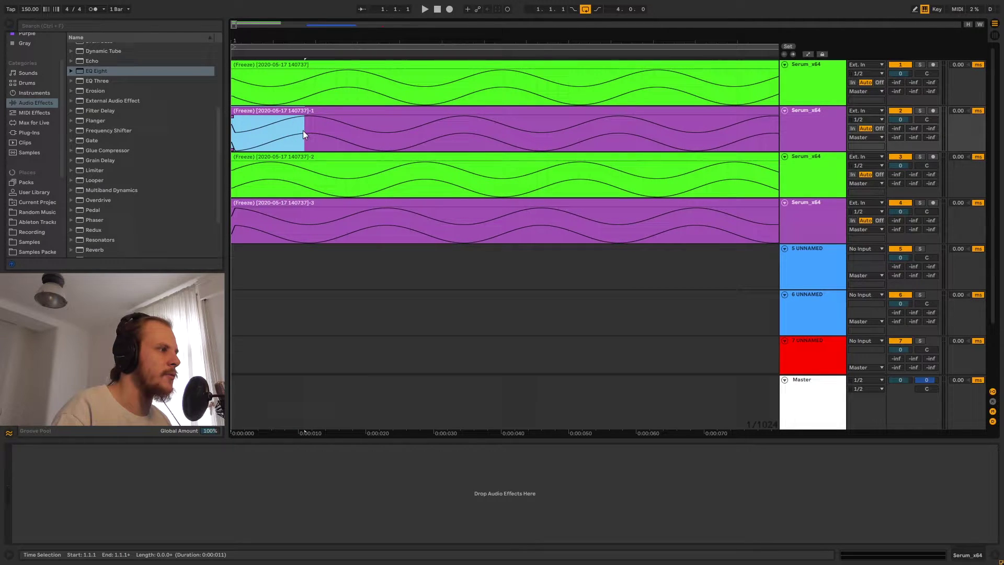
left_click_drag(233, 176, 253, 180)
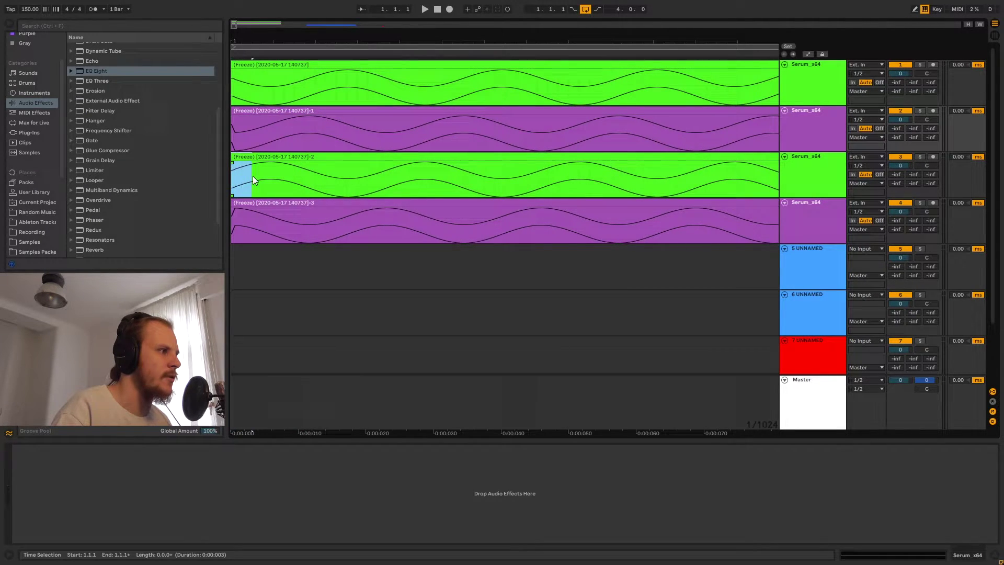
left_click_drag(234, 220, 296, 219)
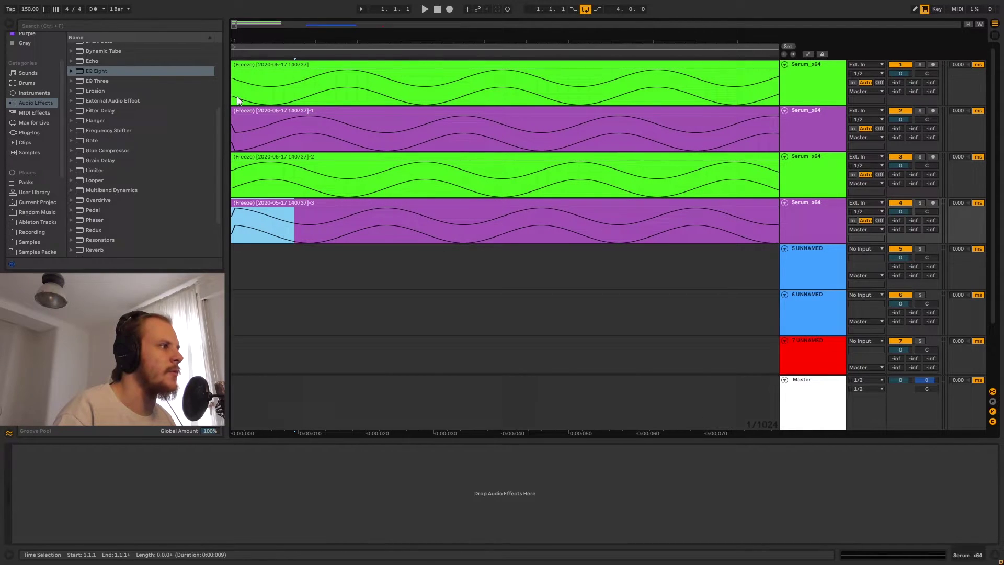
Select each of the four Serum clips one after another, from the first track to the fourth.
left_click(260, 65)
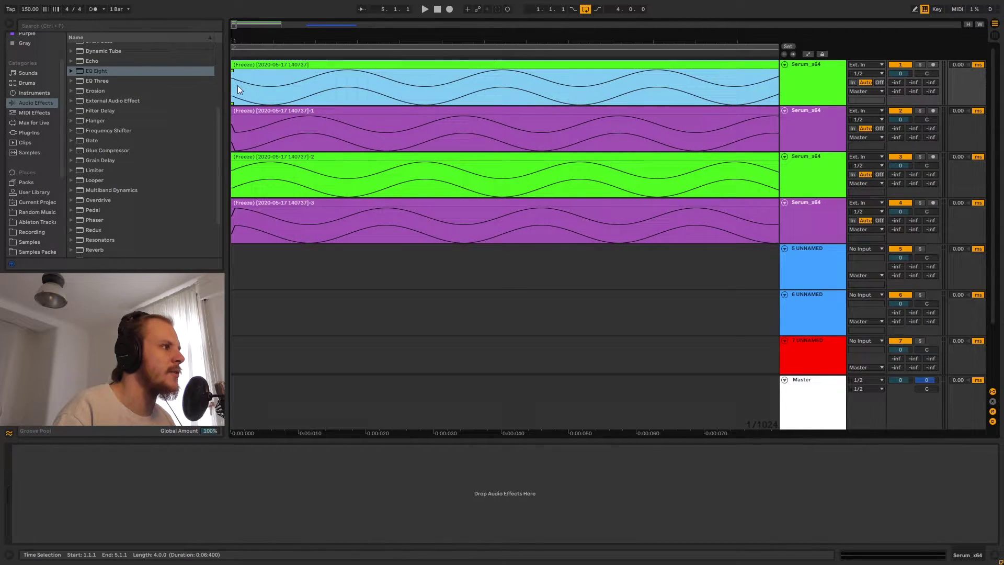
left_click(242, 130)
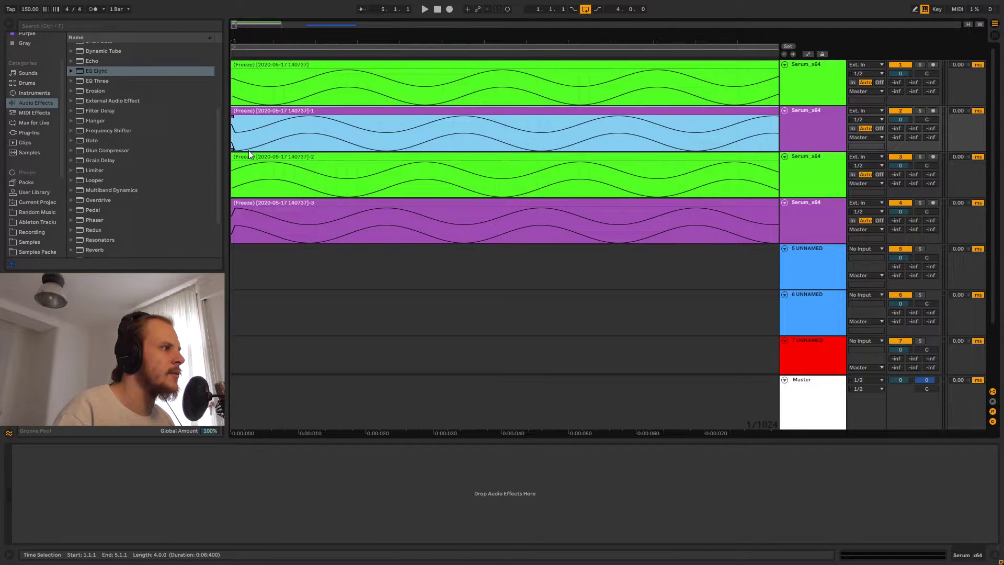
left_click(238, 177)
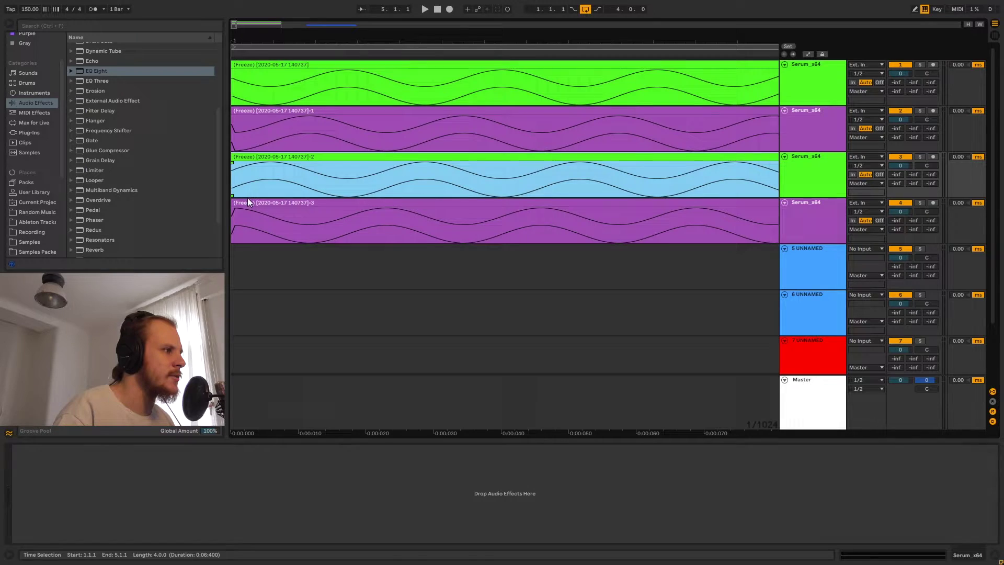
left_click(236, 226)
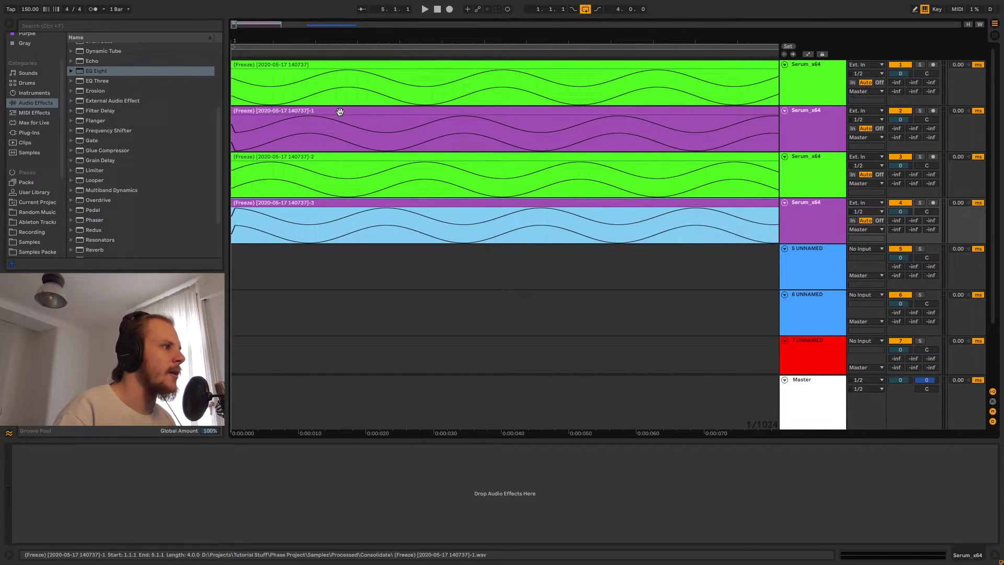
Highlight one full wave cycle from peak to peak, about 23 ms long, in the first Serum clip.
left_click(347, 84)
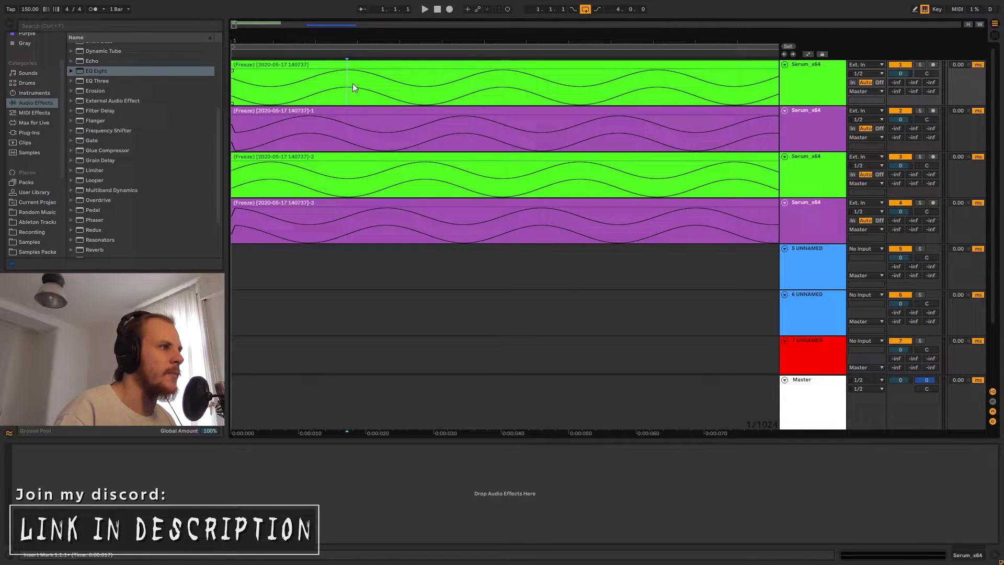
left_click_drag(349, 85, 481, 85)
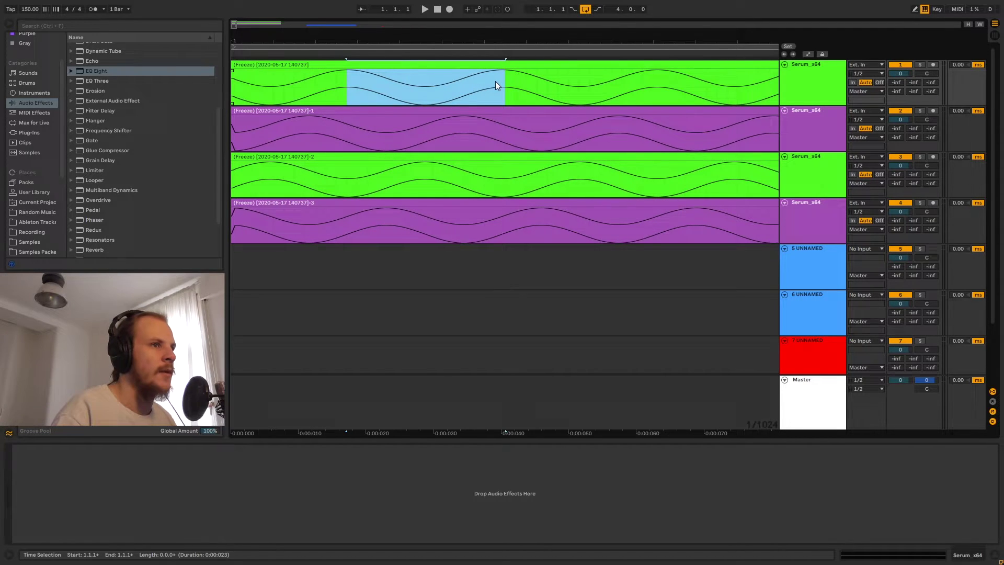
left_click(348, 83)
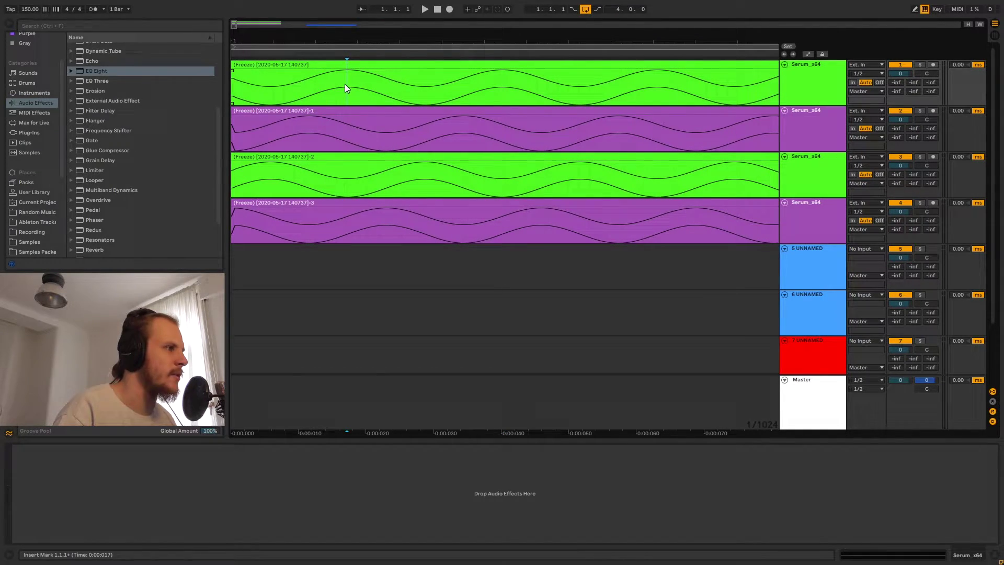
Compare the starting points of the first two clips, highlighting about 6 ms of the first and 2 ms of the second.
left_click(232, 81)
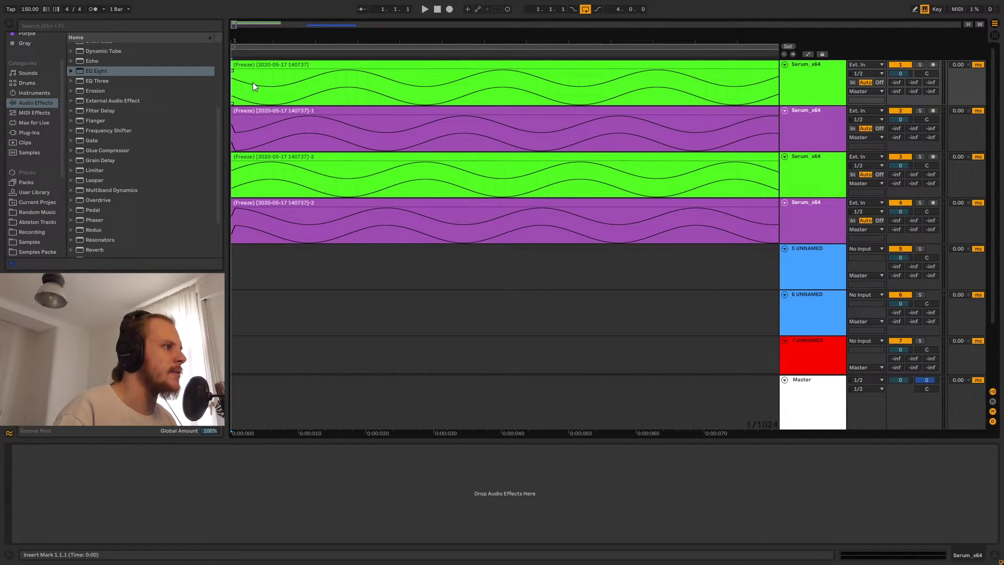
left_click_drag(233, 86, 270, 87)
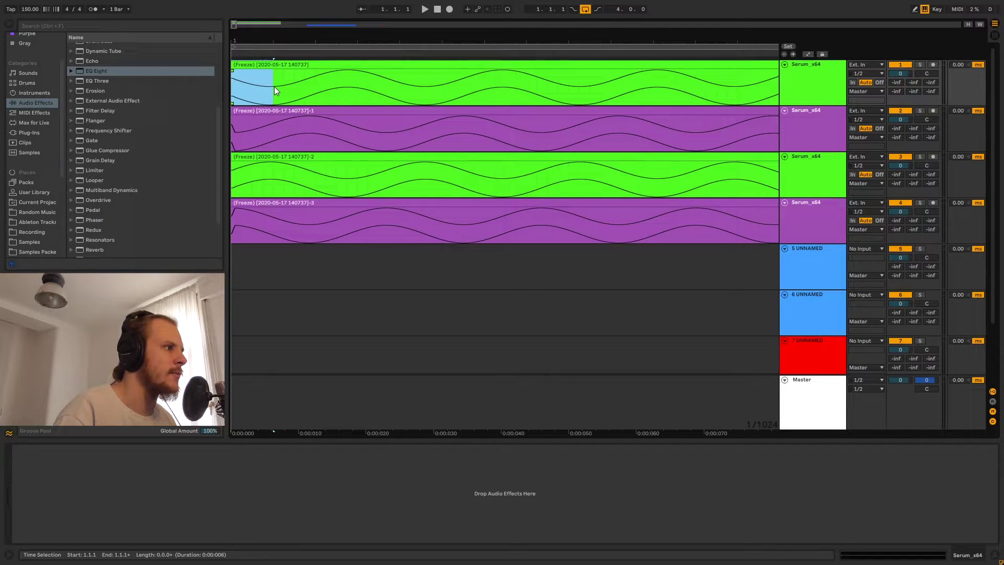
left_click(274, 87)
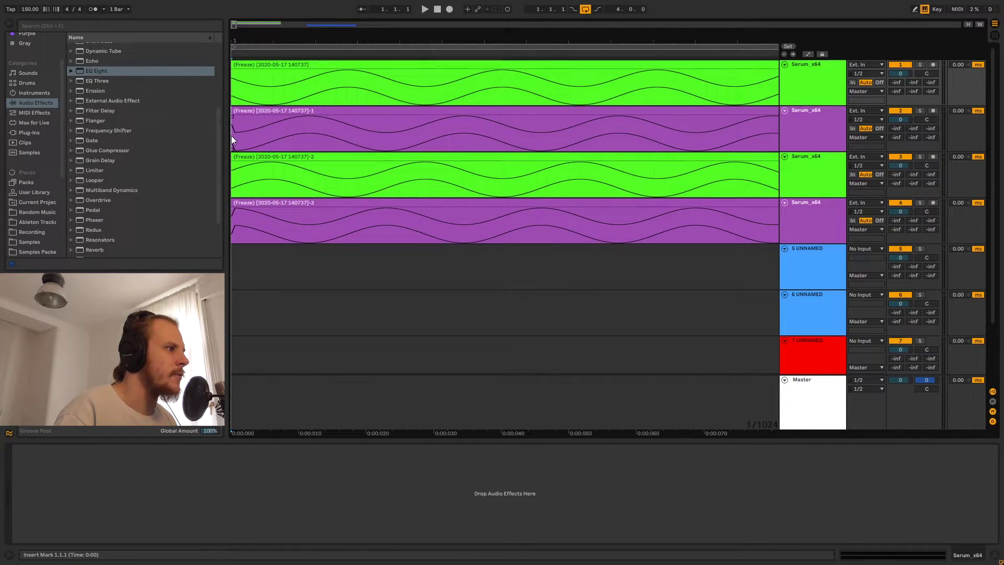
left_click_drag(232, 136, 240, 135)
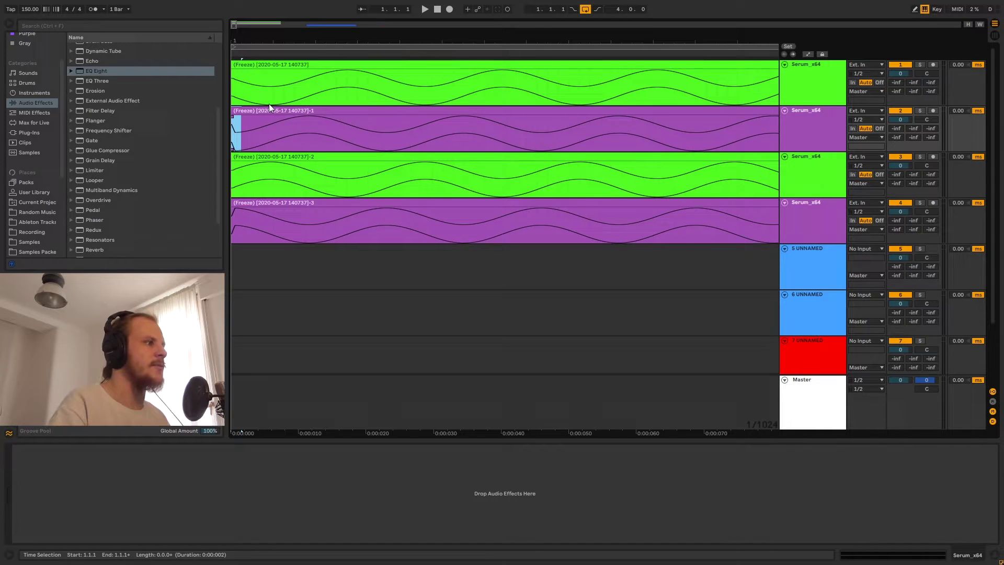
Compare several wave cycles in the two green clips, highlighting about the first 144 ms of the first and a similar stretch of the third.
left_click_drag(281, 42, 261, 24)
left_click(302, 65)
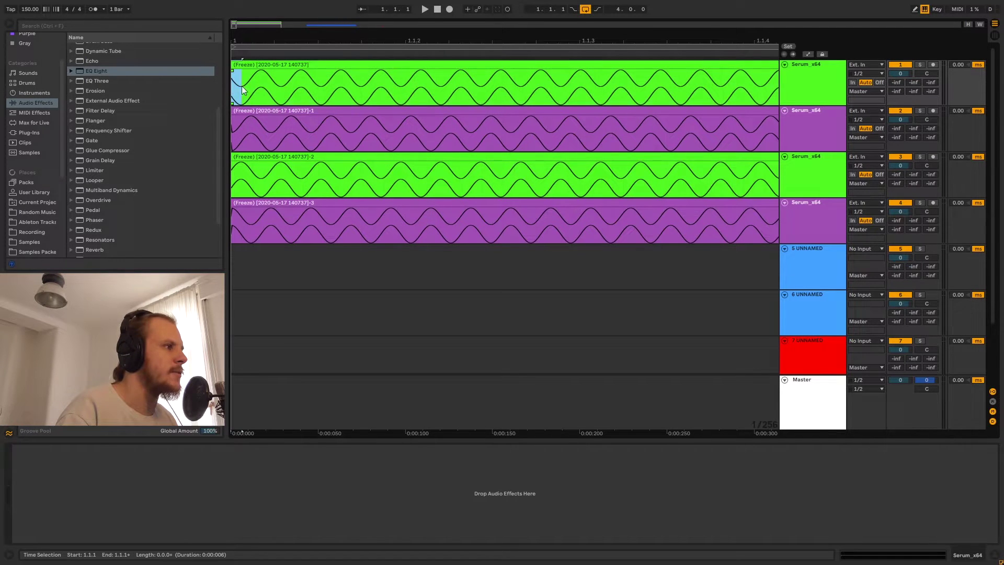
left_click_drag(241, 86, 485, 91)
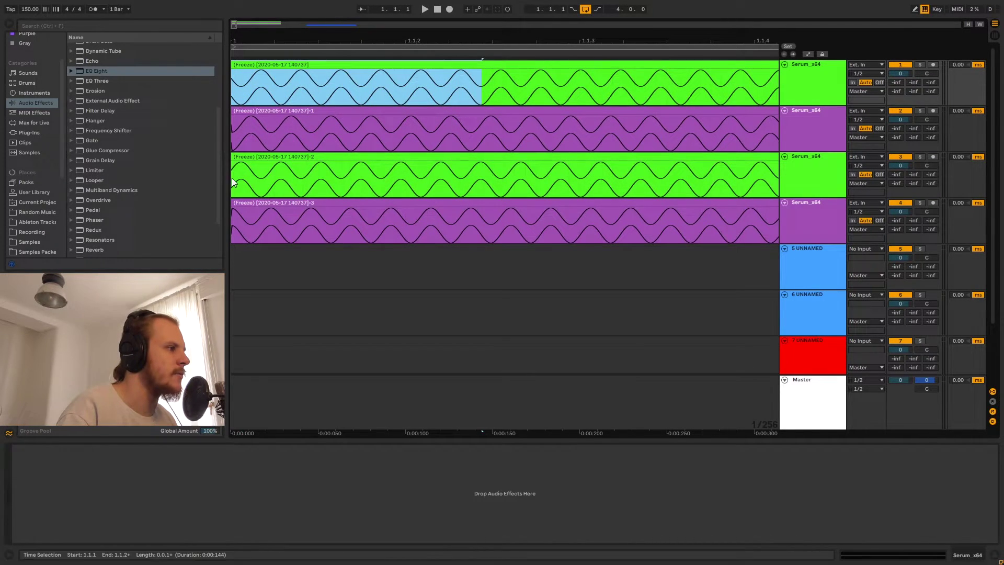
left_click_drag(232, 178, 516, 177)
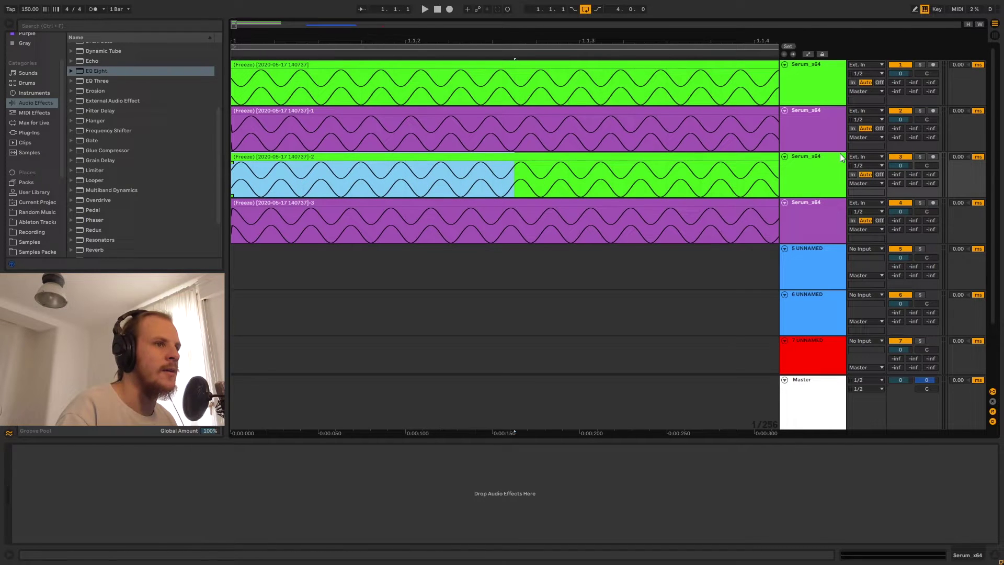
Solo the two green Serum tracks, 1 and 3, and play them together from the start of the first clip.
left_click(918, 157)
left_click(919, 66, "ctrl")
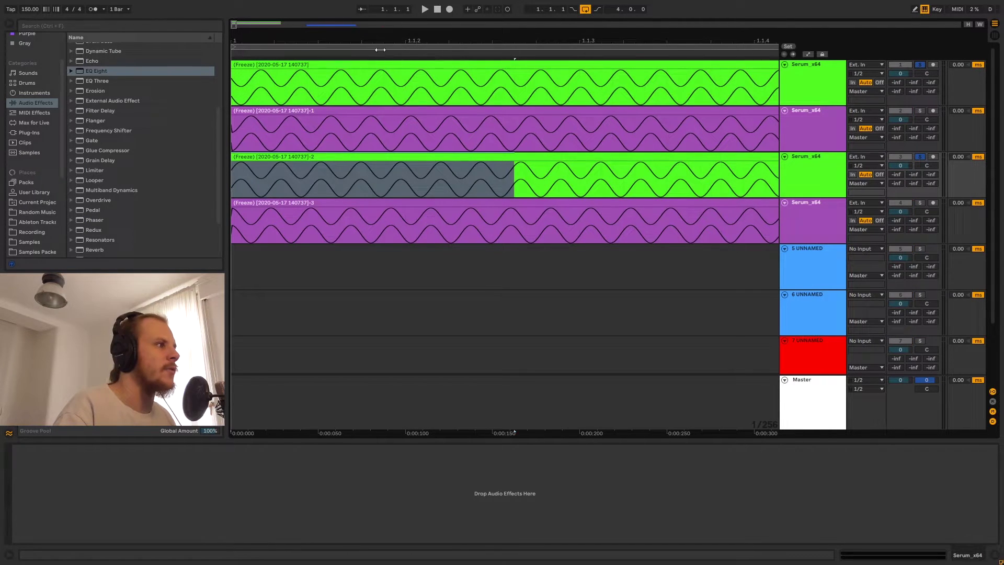
left_click_drag(268, 39, 253, 27)
left_click(242, 64)
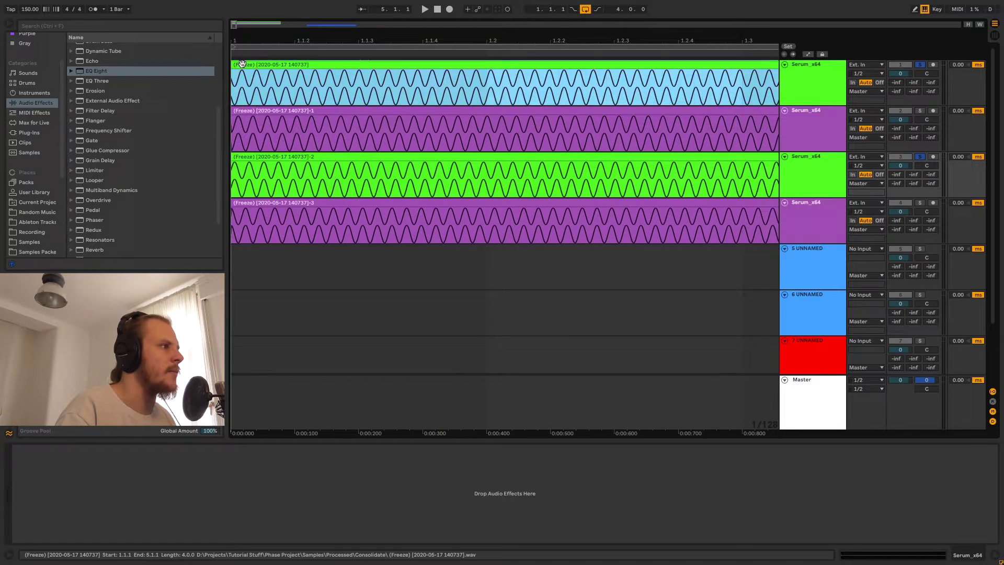
key("space")
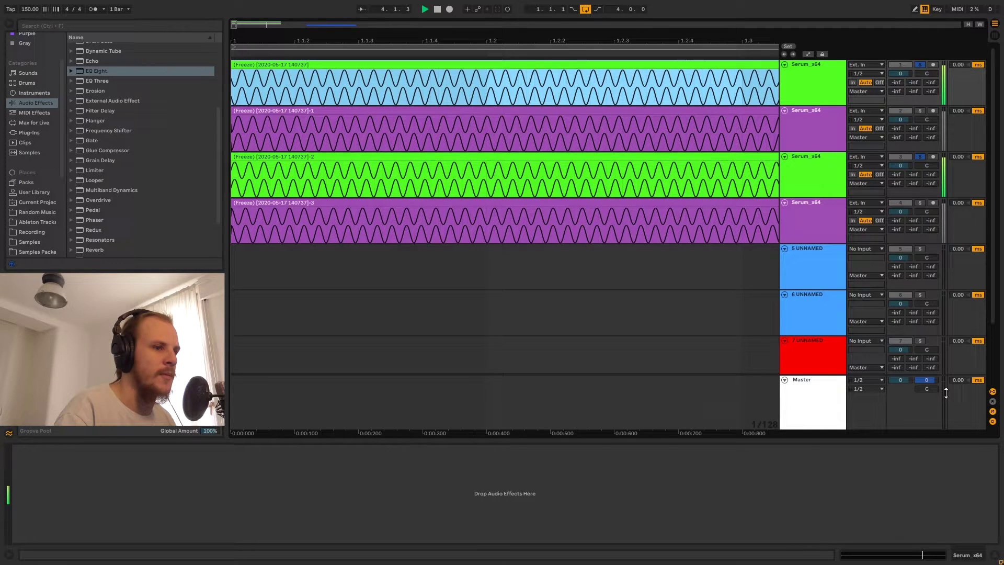
key("space")
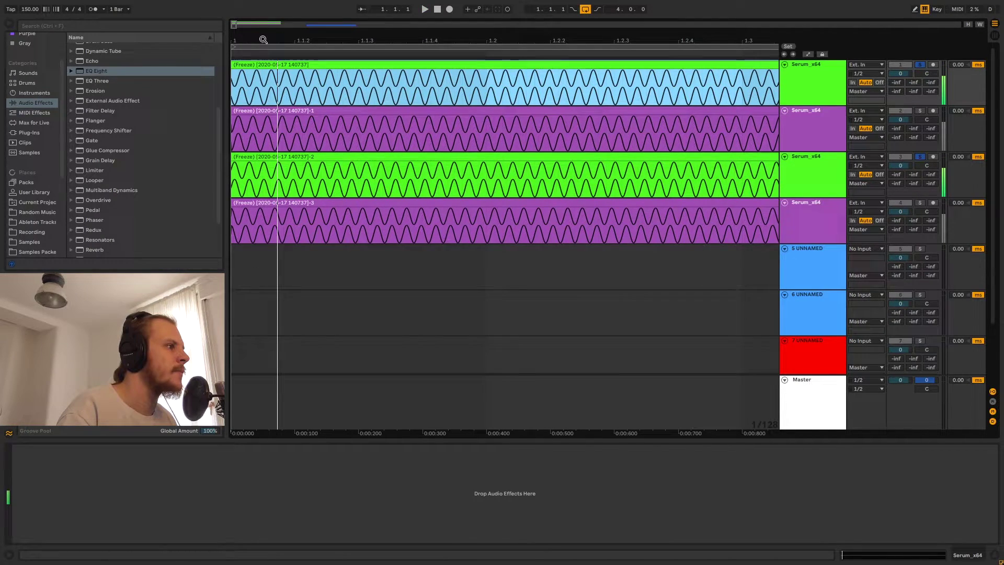
Fold the two purple Serum tracks, 2 and 4, leaving the green waveforms expanded at close range around the clip start.
mouse_move(266, 38)
left_mouse_down()
mouse_move(265, 65)
mouse_move(278, 66)
left_mouse_up()
mouse_move(235, 40)
left_mouse_down()
mouse_move(234, 75)
mouse_move(246, 44)
mouse_move(275, 66)
left_mouse_up()
left_click(254, 85)
left_click(784, 111)
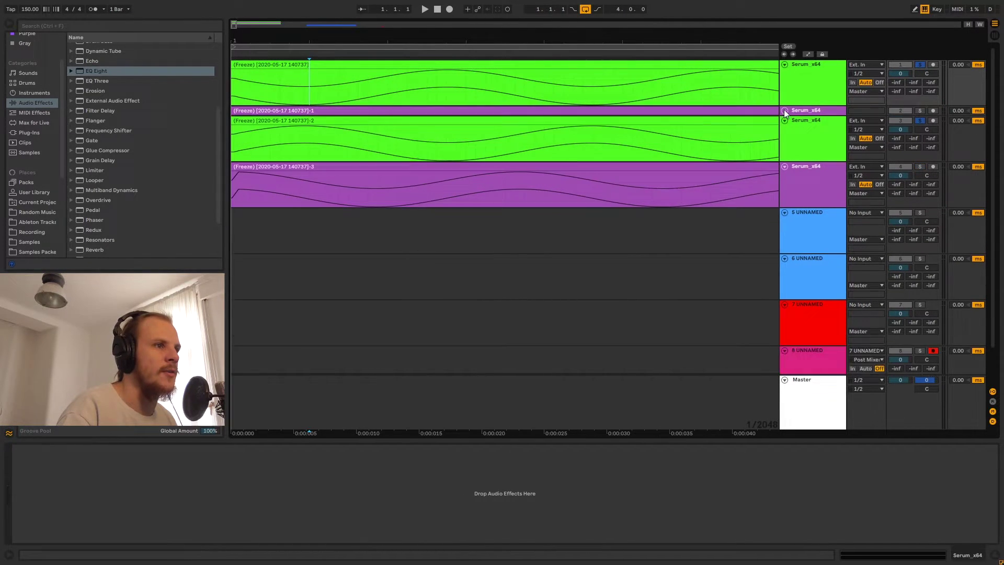
left_click(785, 167)
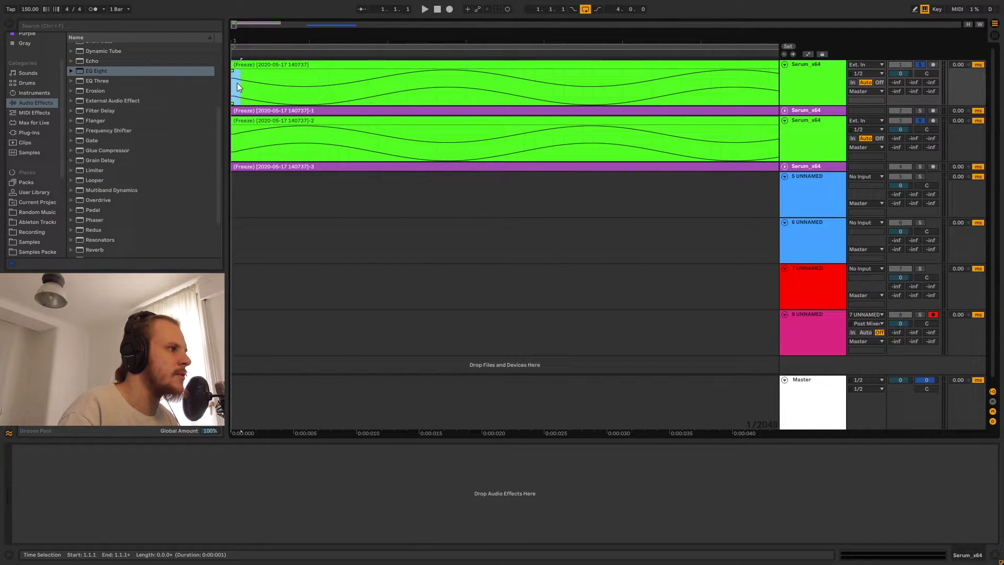
Compare the two green waveforms at their start, placing the insert mark at about 3 ms in the first and third clips.
left_click_drag(237, 143, 292, 134)
left_click_drag(239, 87, 275, 92)
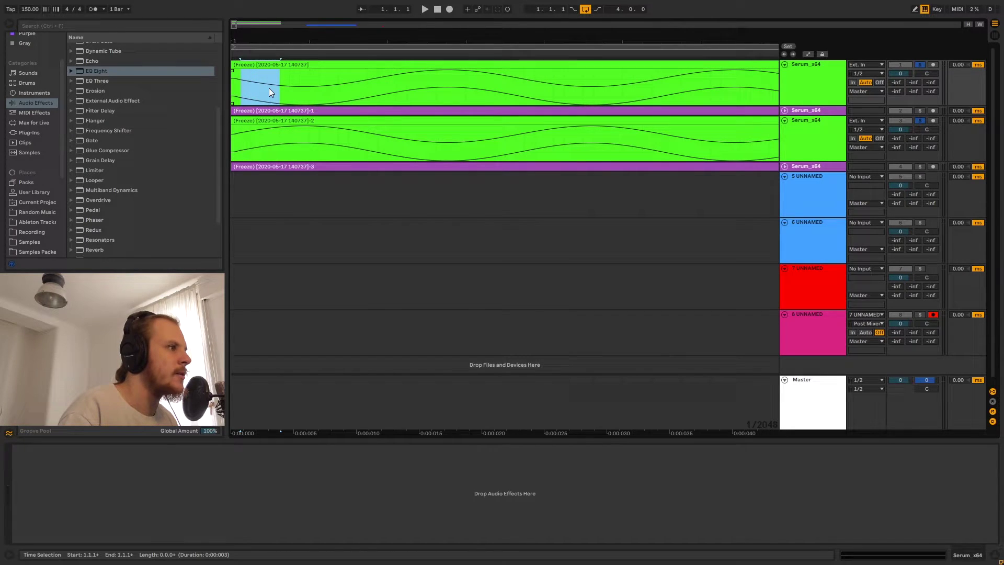
left_click(271, 86)
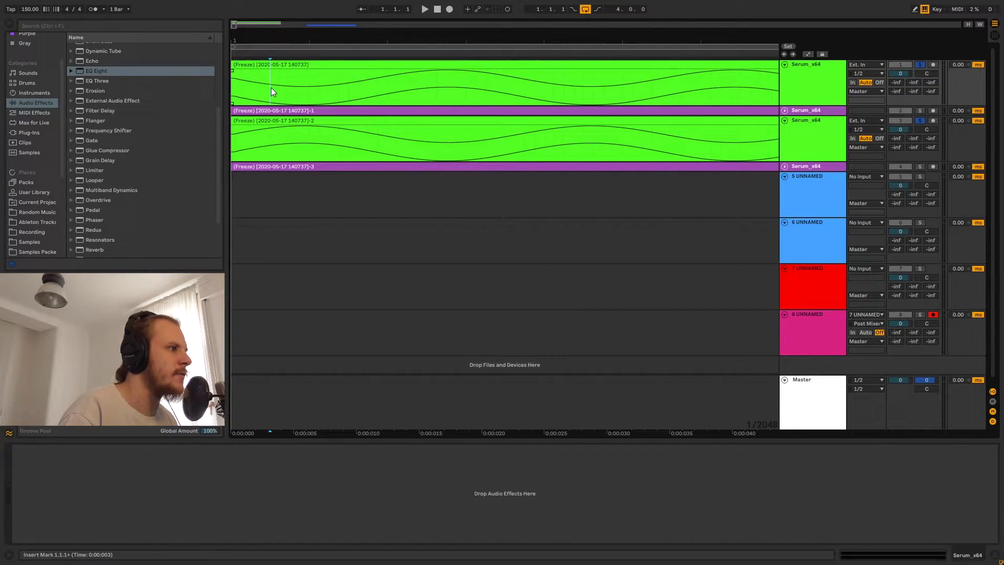
left_click(271, 136)
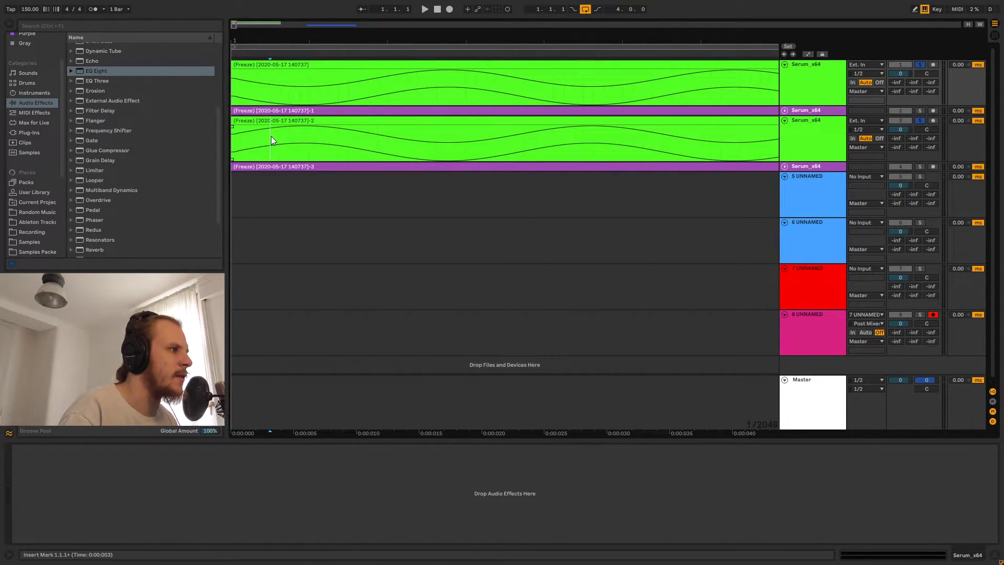
left_click(272, 88)
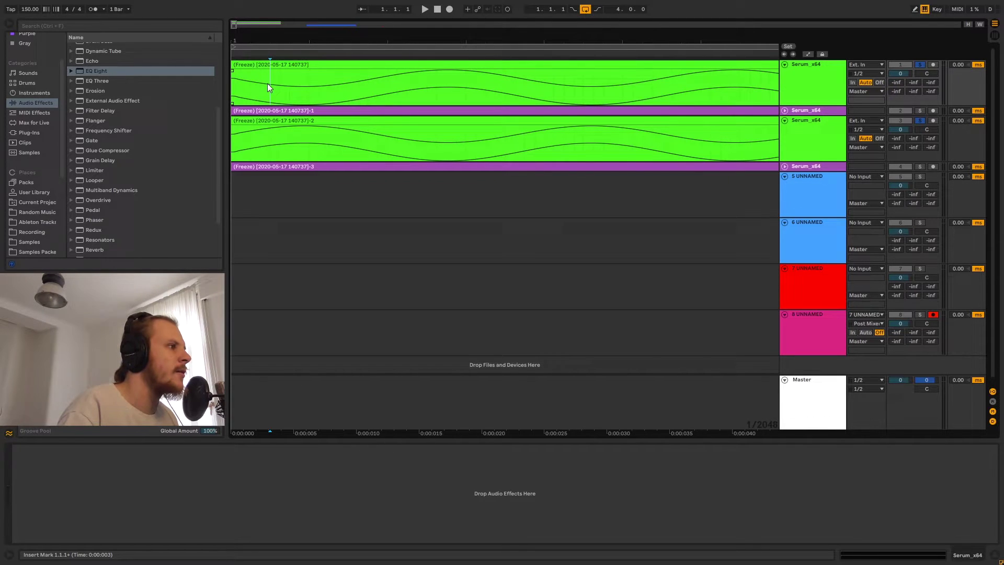
Compare the starts of the two green waveforms, highlighting about 3 ms within the first wave cycle of the first clip.
left_click(271, 134)
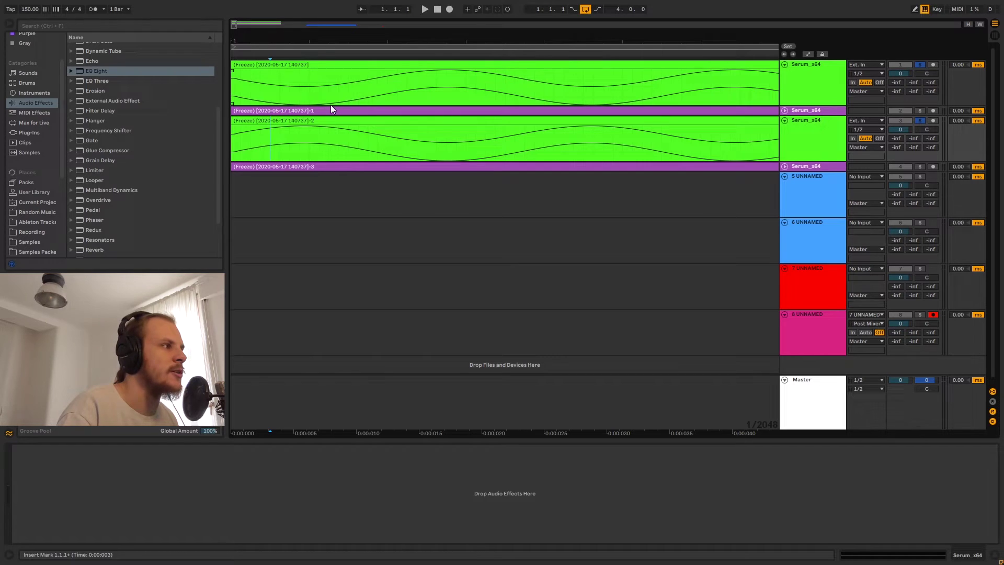
left_click_drag(314, 42, 314, 26)
left_click(240, 103)
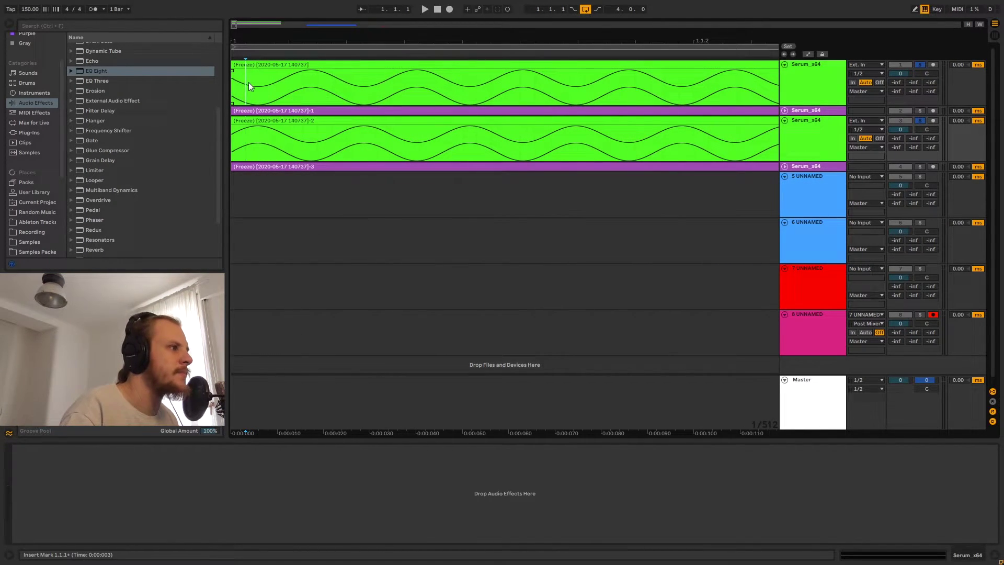
left_click_drag(249, 83, 253, 83)
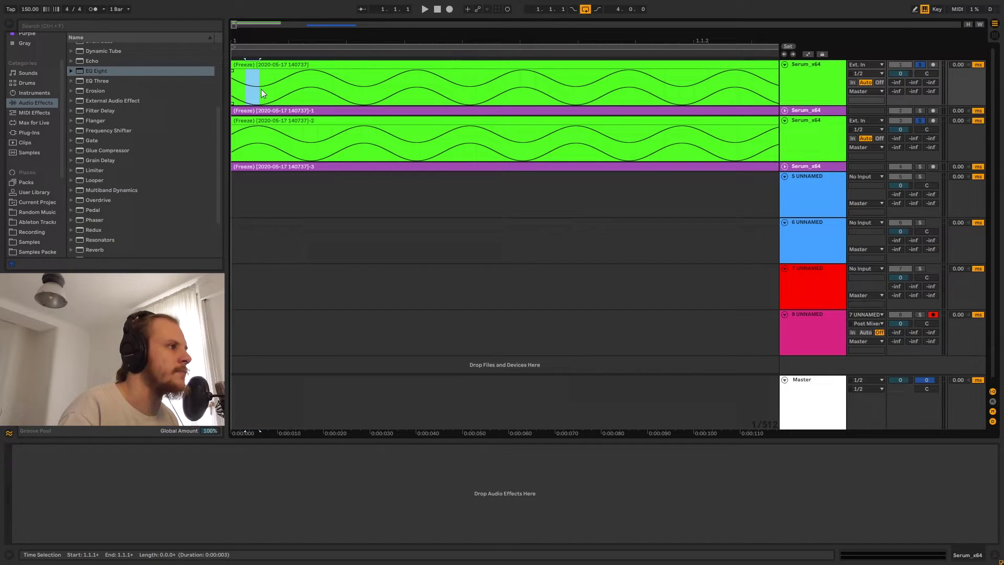
scroll(262, 89, "down", 2)
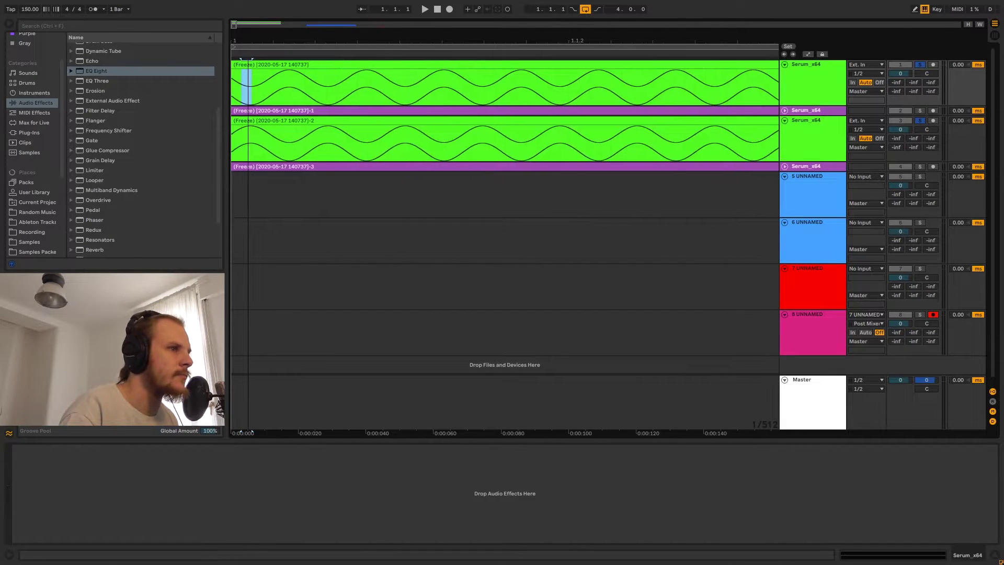
Unfold the two purple Serum tracks and turn off solo on the green tracks.
left_click(784, 111)
left_click(784, 202)
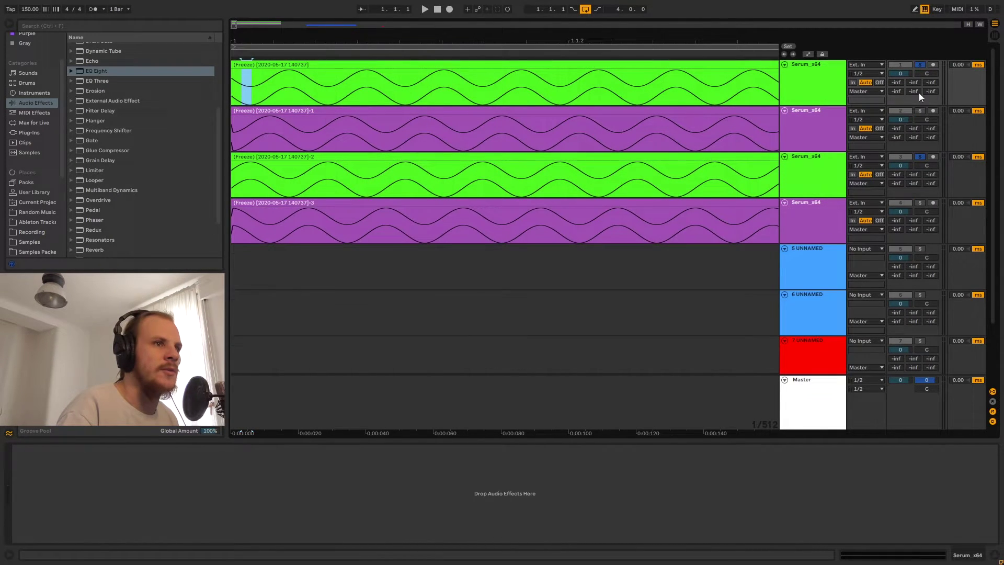
left_click(918, 64)
left_click(814, 135)
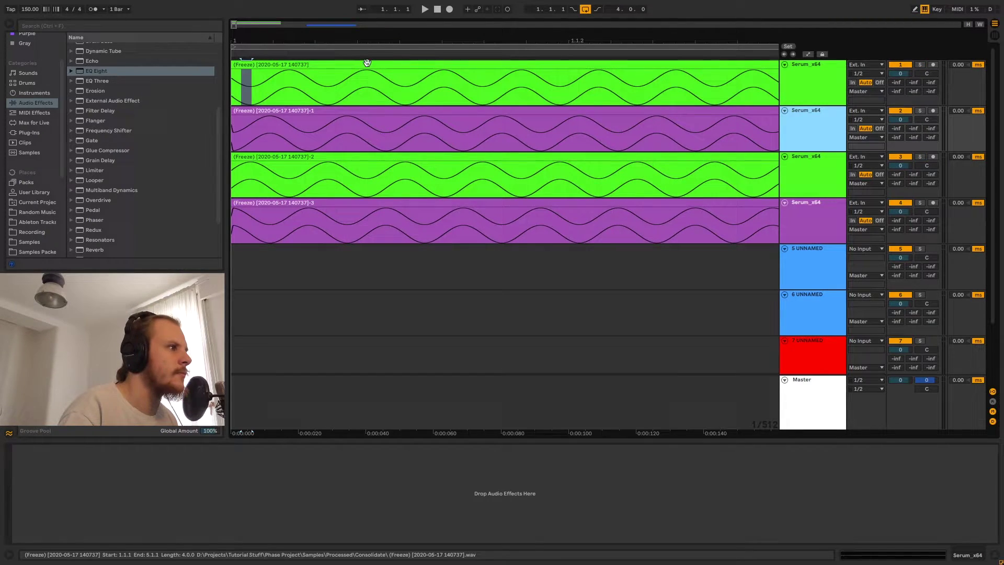
Examine the devices on the two blue drum loop tracks: EQ Eight on track 5 and Utility on track 6.
key("z")
key("x")
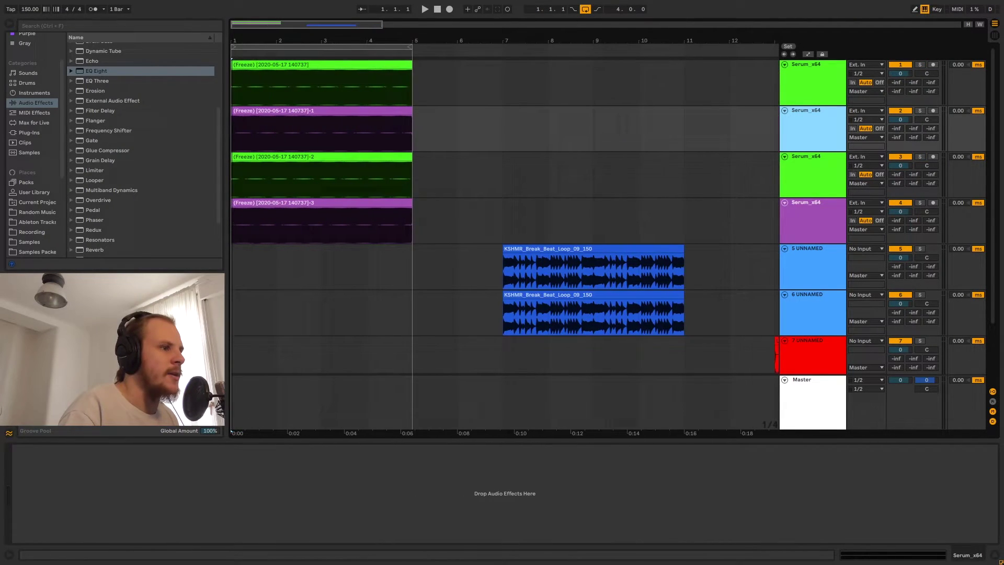
left_click(509, 261)
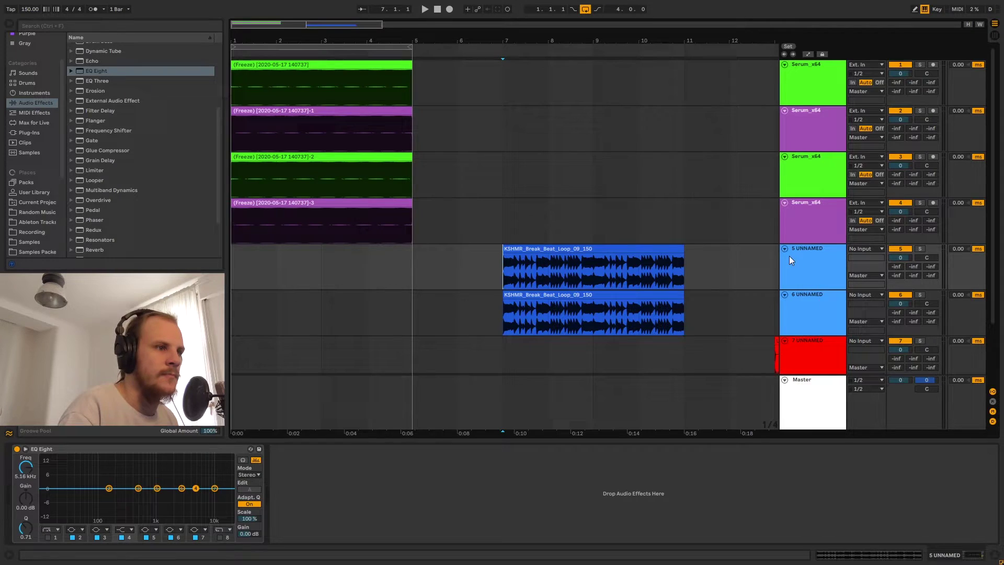
left_click(823, 266)
key("z")
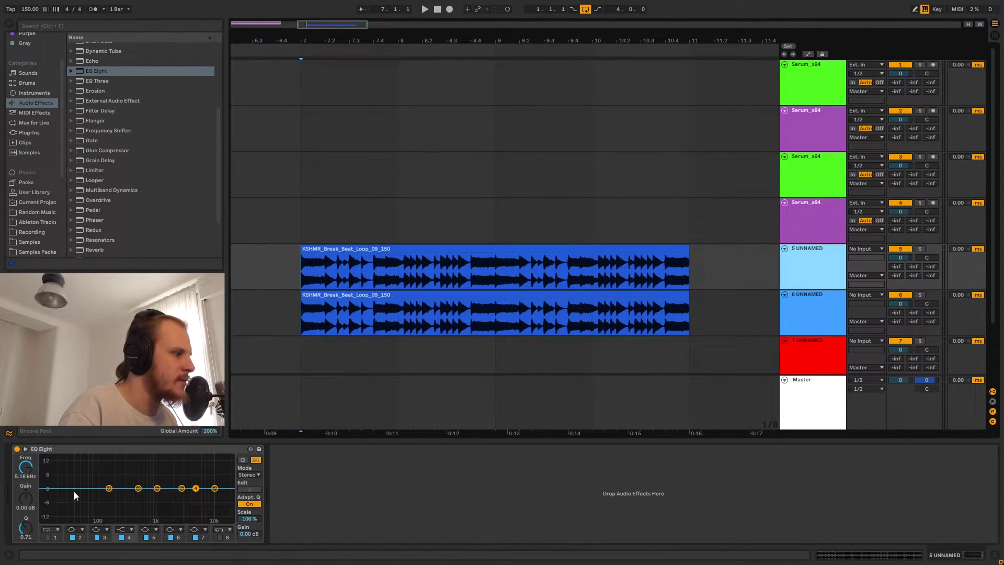
key("Down")
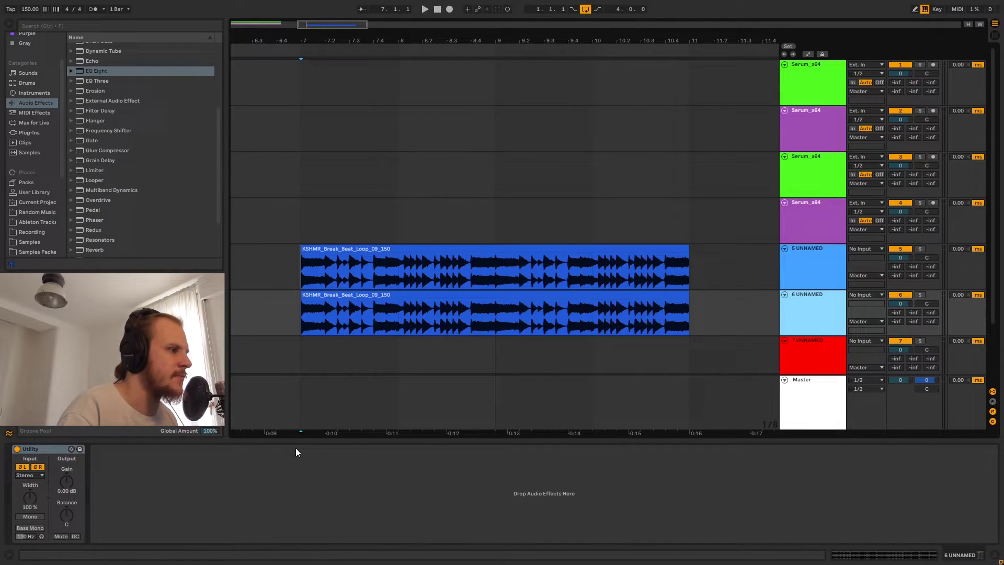
left_click(36, 451)
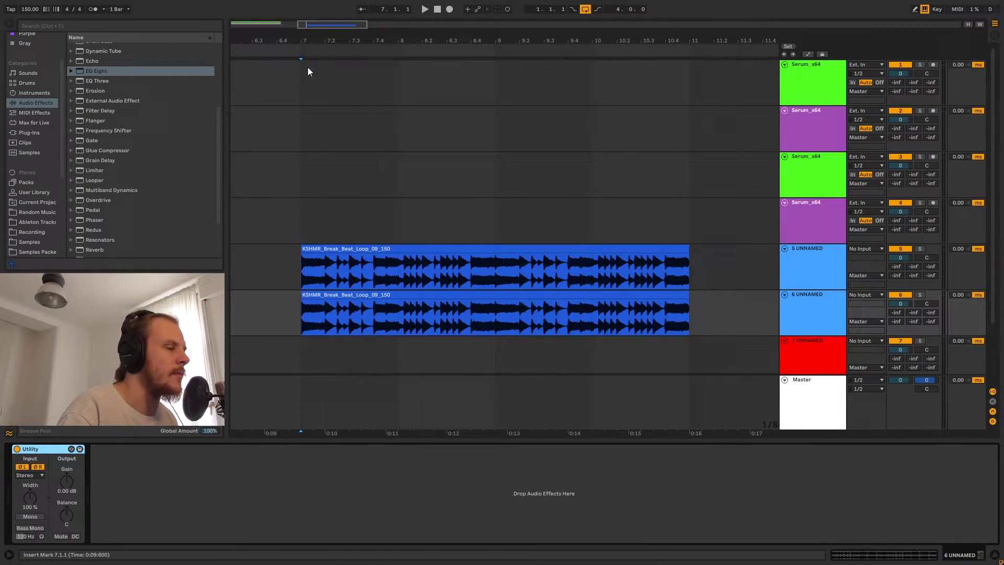
Inspect the two drum loop waveforms up close at bar 7, highlighting about 63 ms of the track 6 clip.
left_click_drag(302, 38, 309, 136)
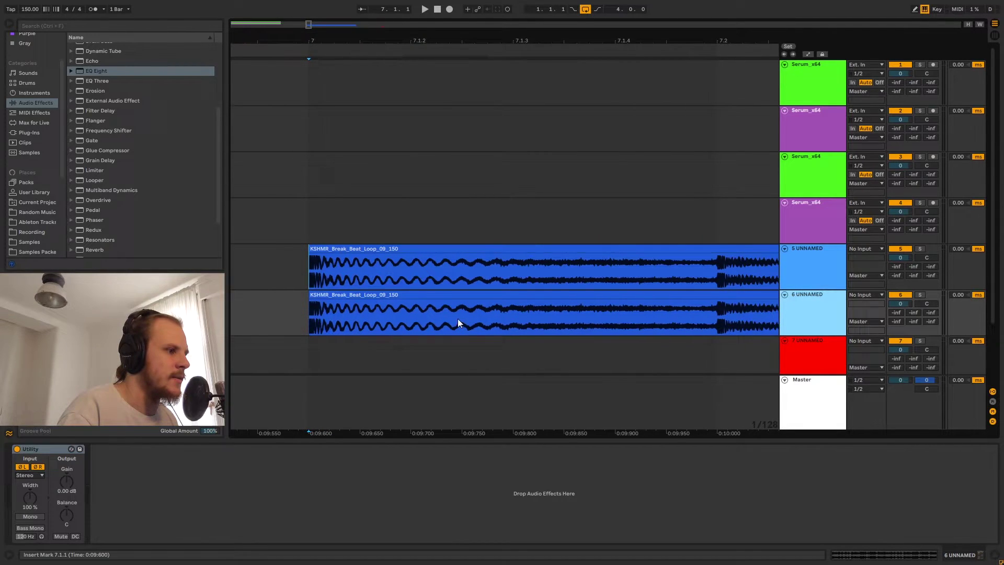
left_click_drag(437, 314, 500, 308)
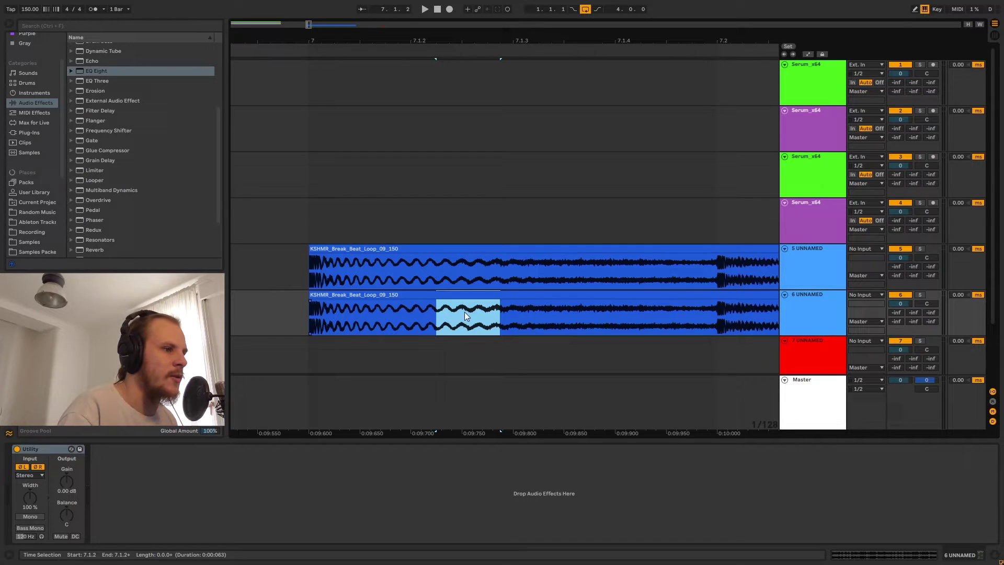
left_click_drag(502, 38, 289, 10)
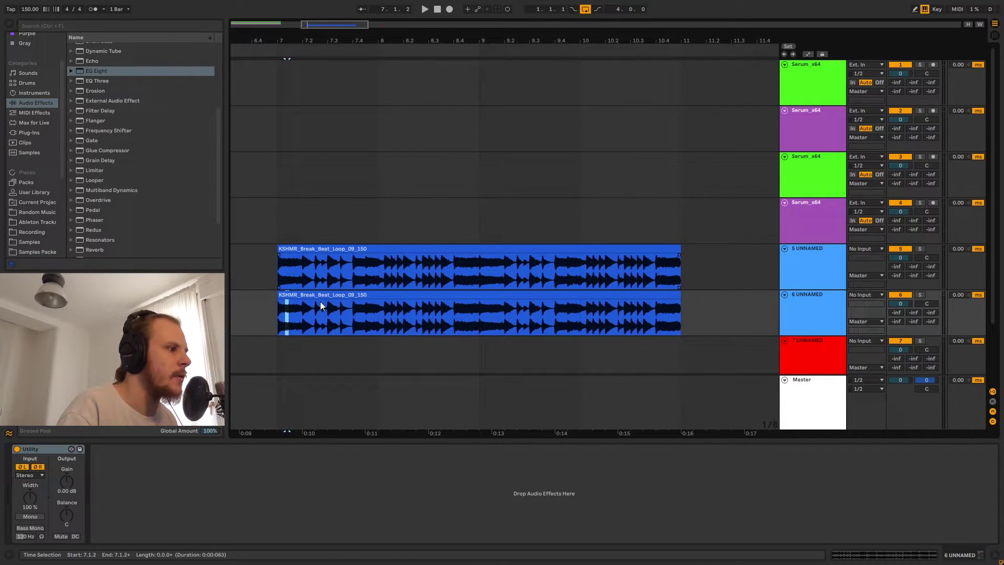
Set the arrangement loop to the full length of the track 5 drum loop clip, from bar 7 to bar 11.
left_click(311, 295)
left_click(366, 249)
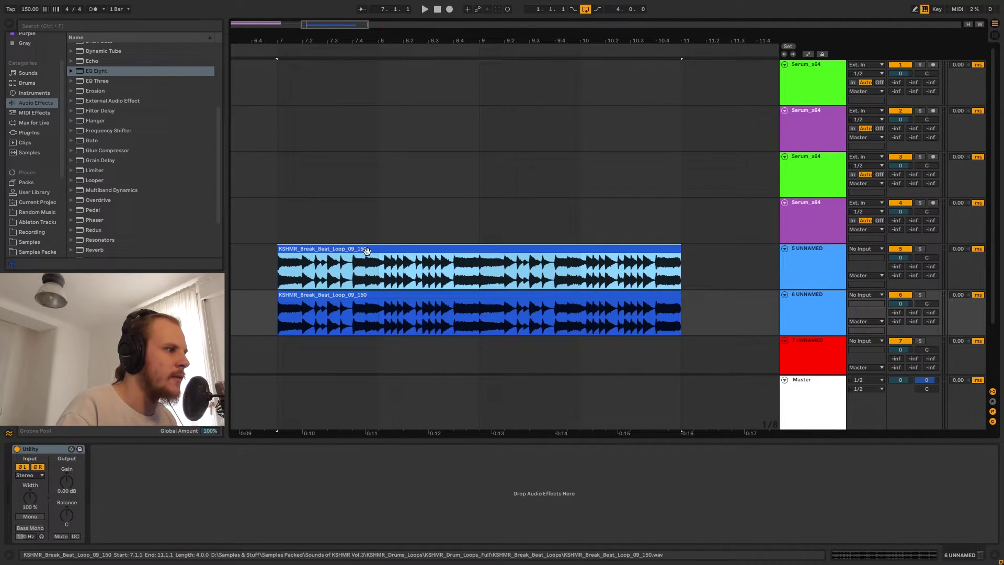
left_click(349, 276)
left_click(793, 265)
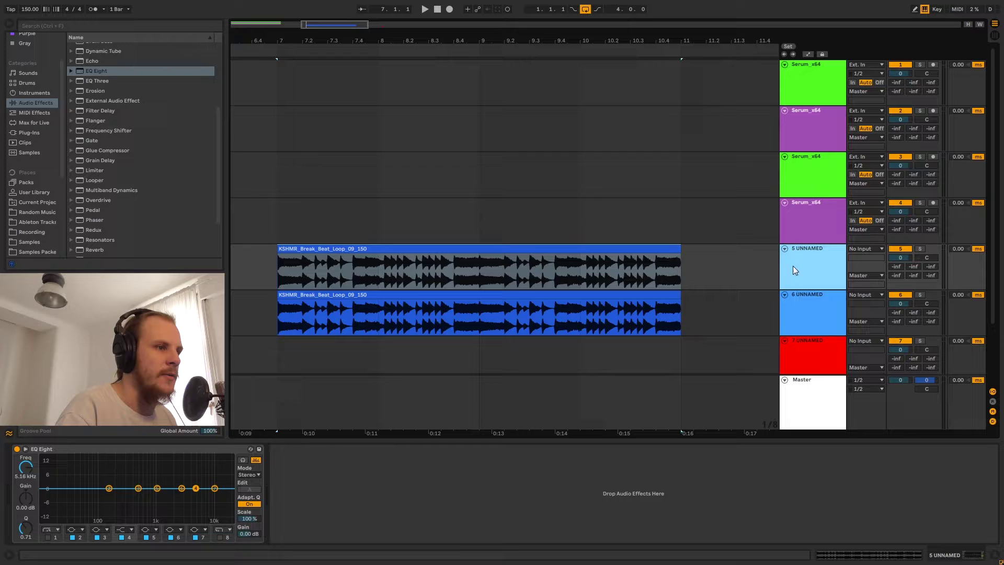
key("ctrl+l")
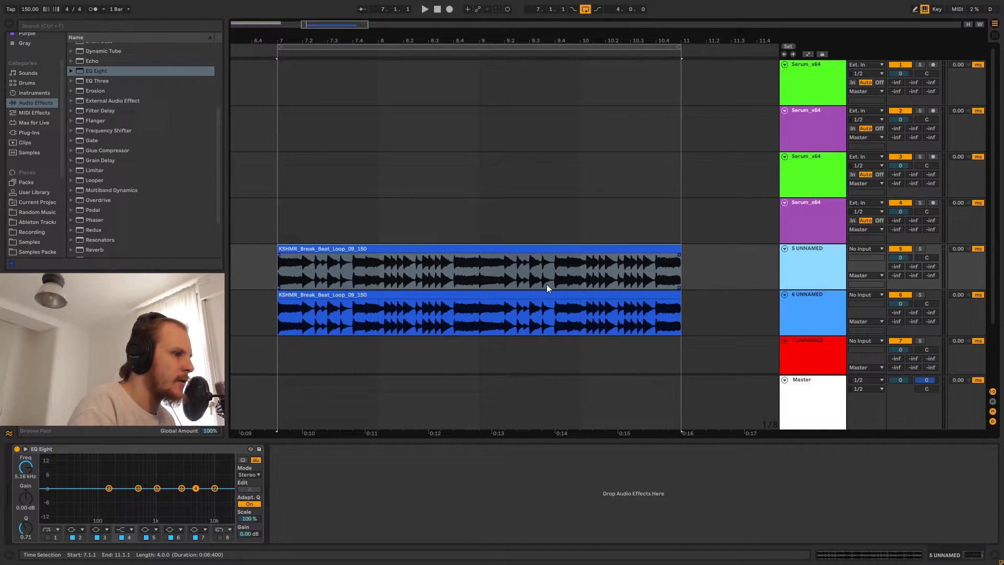
Play both drum loops together from bar 7 for about one bar and stop playback.
left_click(287, 249)
key("space")
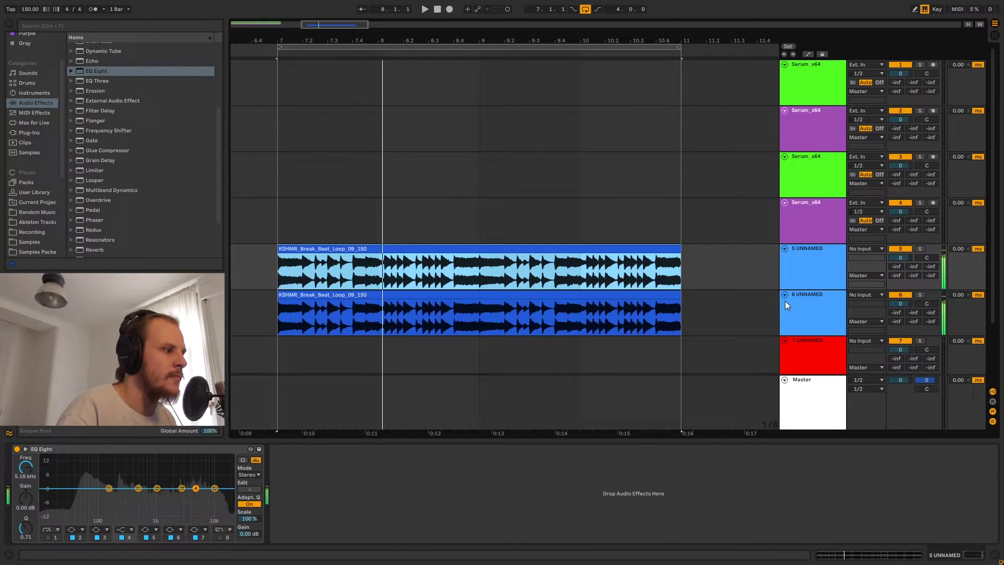
key("space")
left_click(765, 271)
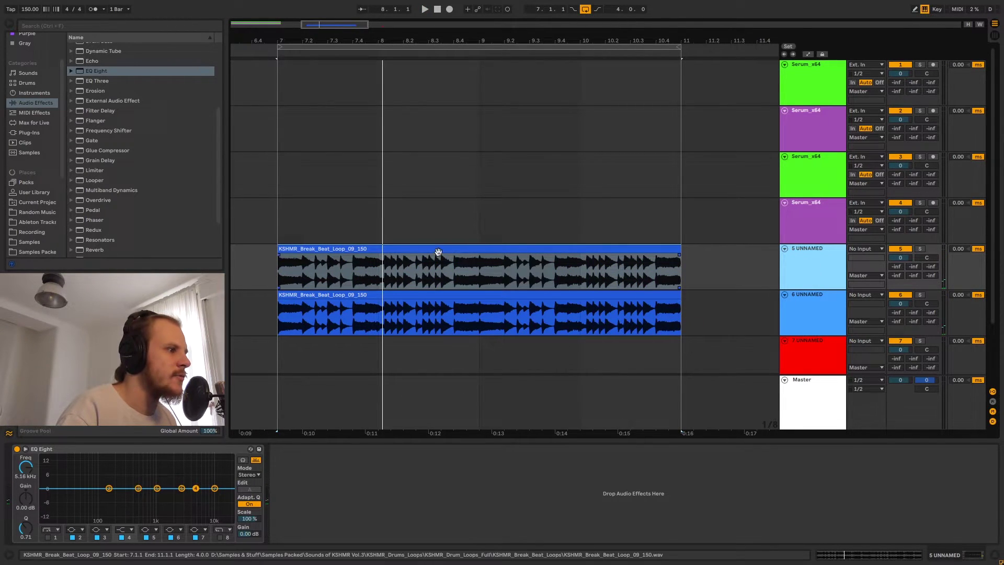
Raise band 4 of track 5's EQ Eight to 4.09 dB at 5.39 kHz and briefly play both drum loops from bar 7.
left_click(403, 249)
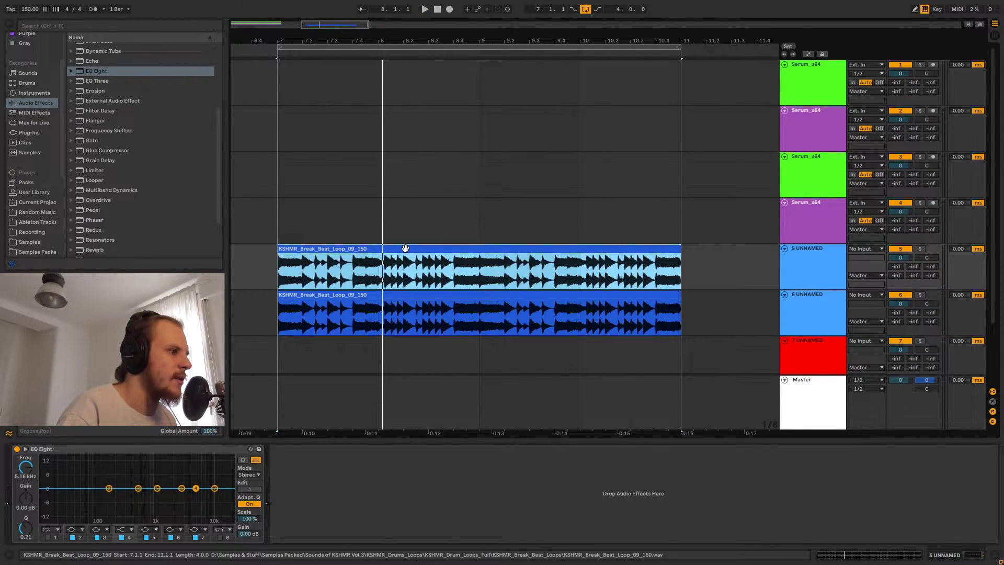
left_click(196, 489)
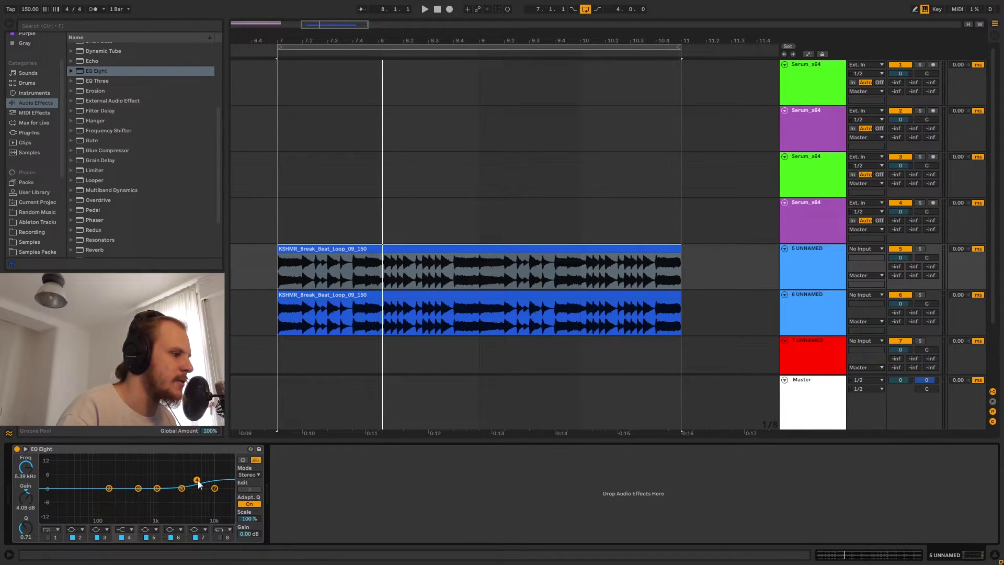
left_click(281, 270)
key("space")
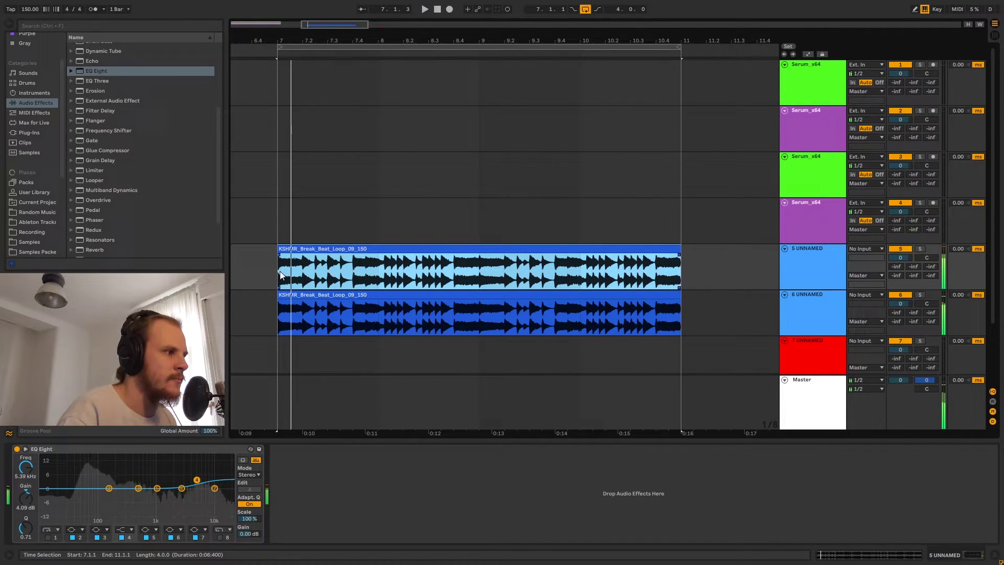
key("space")
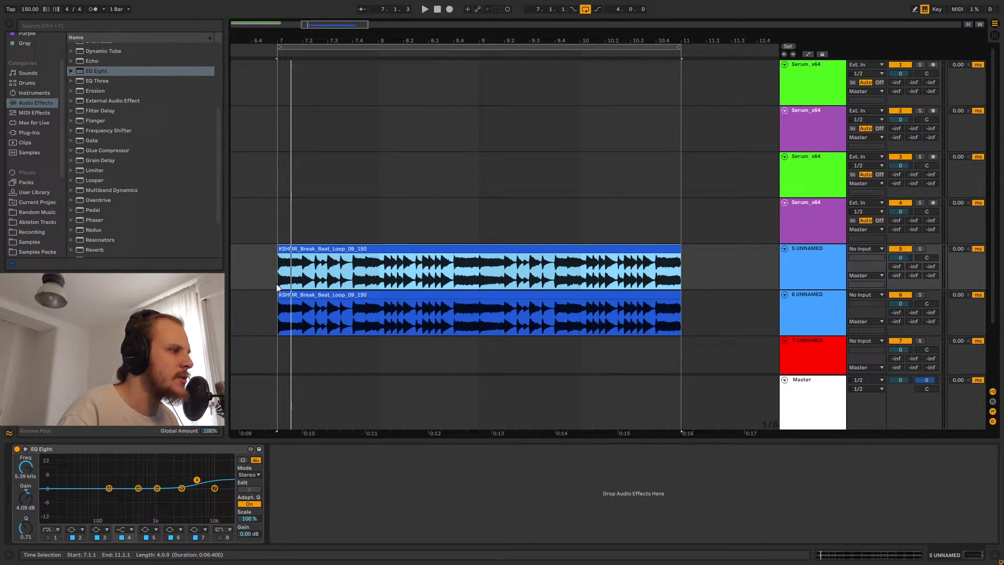
Compare the opening hit in both drum loops, highlighting the first 400 ms on track 5 and a short stretch on track 6.
left_click_drag(278, 272, 292, 275)
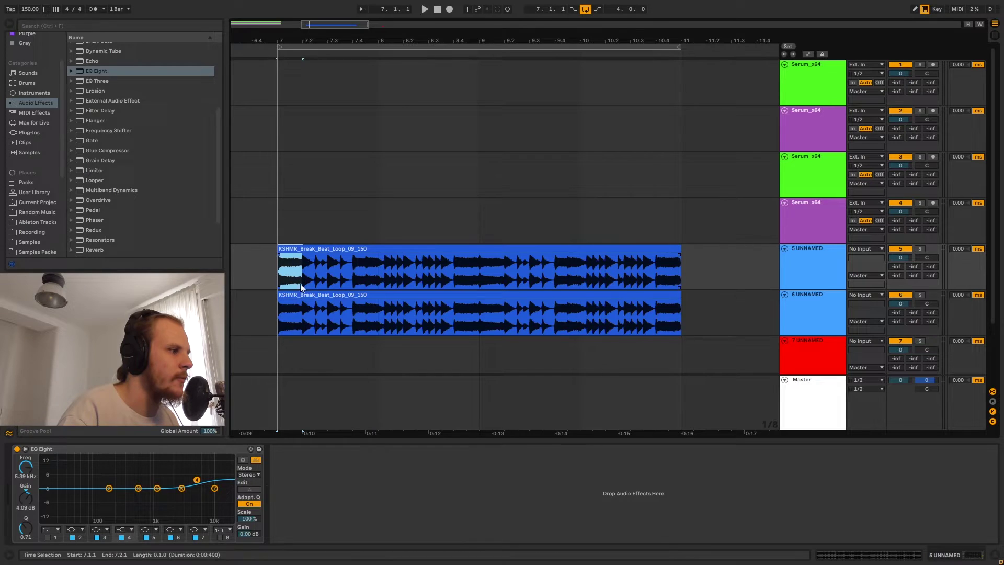
left_click_drag(289, 322, 301, 323)
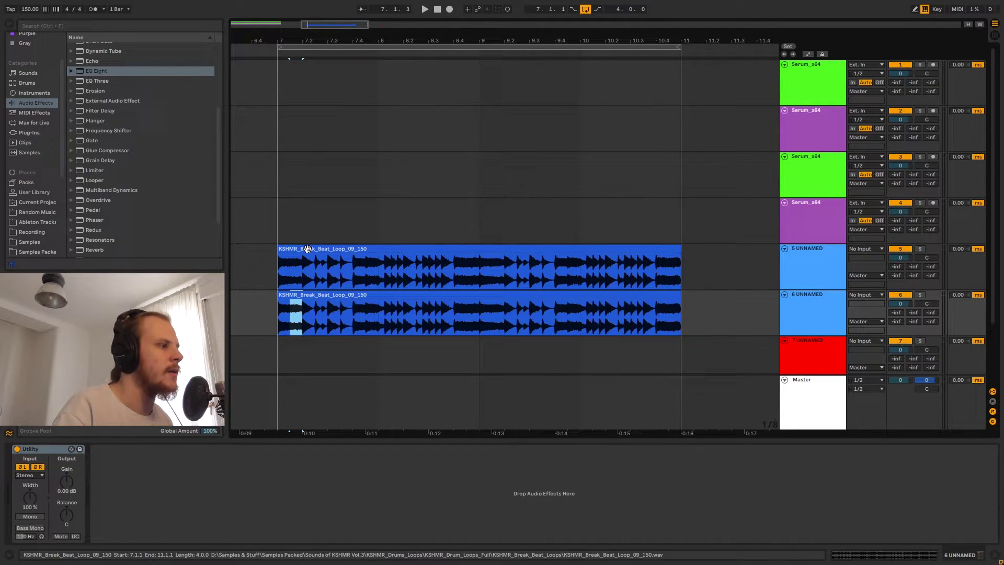
left_click(350, 250)
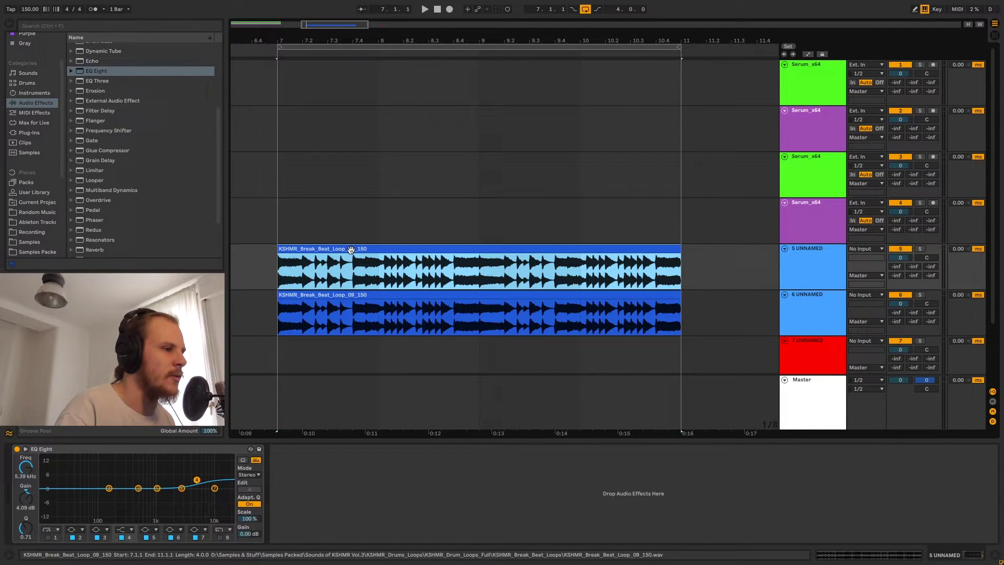
left_click(301, 295)
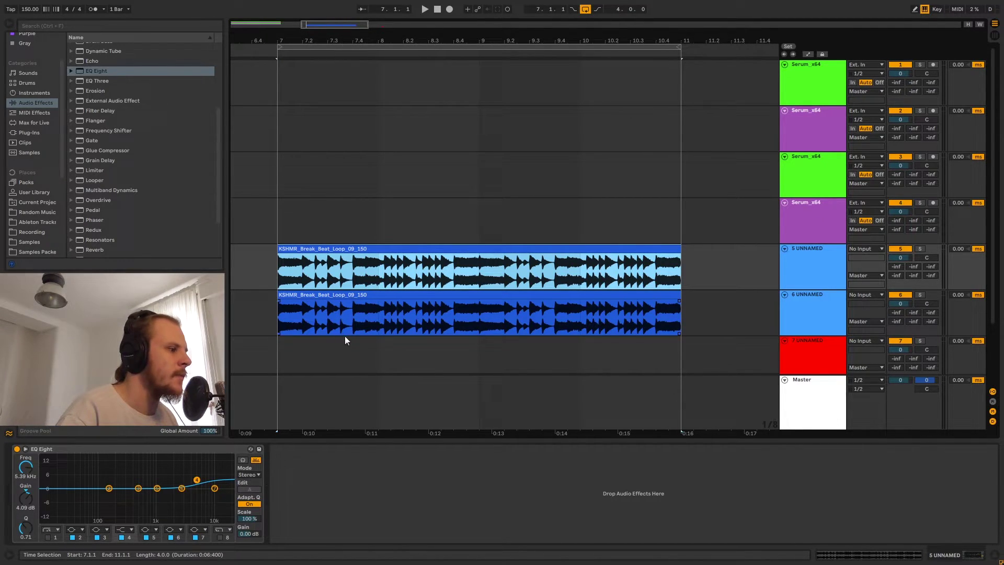
Move band 4 of track 5's EQ Eight to 16.3 kHz at 4.34 dB and play both drum loops from bar 7.
left_click_drag(197, 479, 224, 479)
left_click(281, 270)
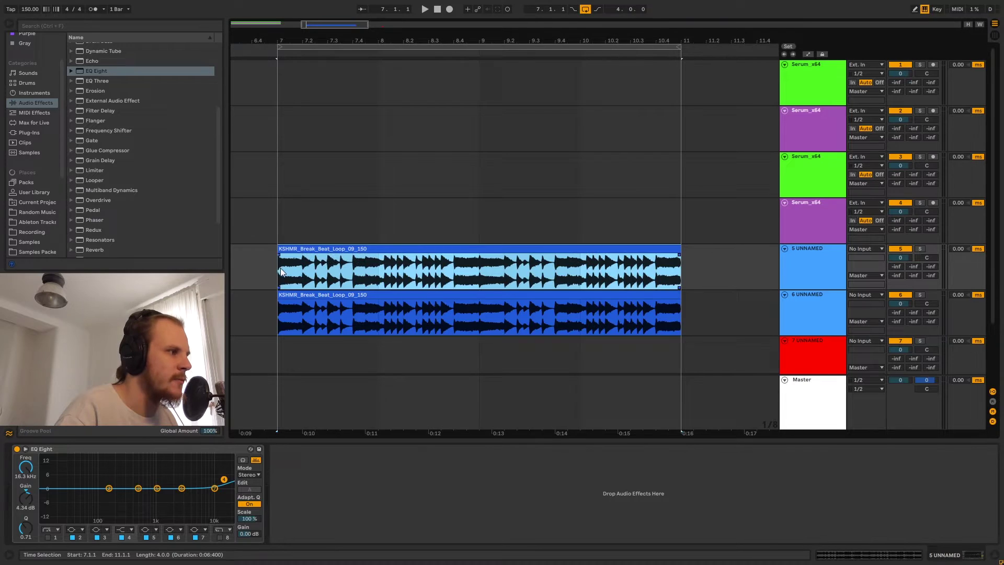
left_click(281, 270)
key("space")
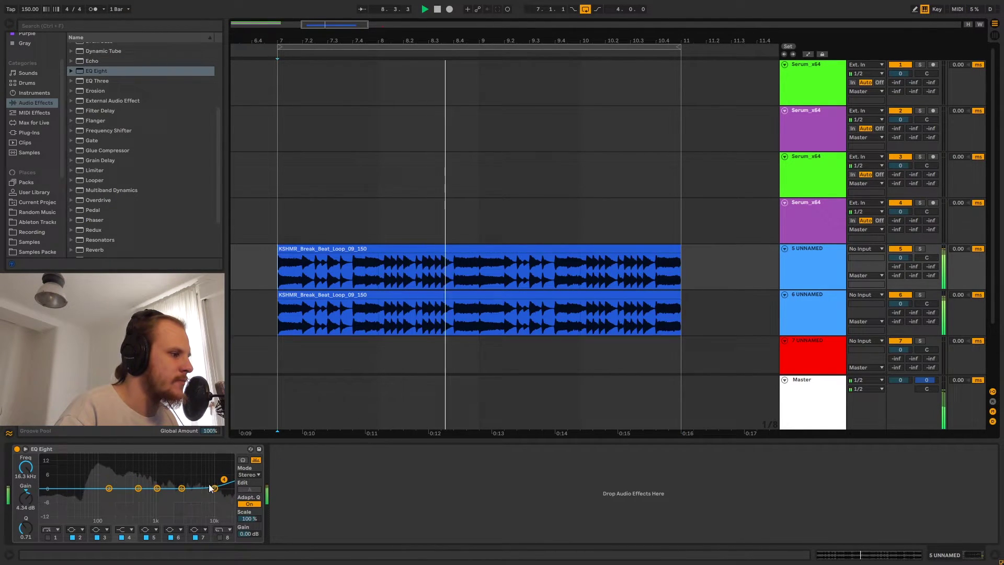
key("space")
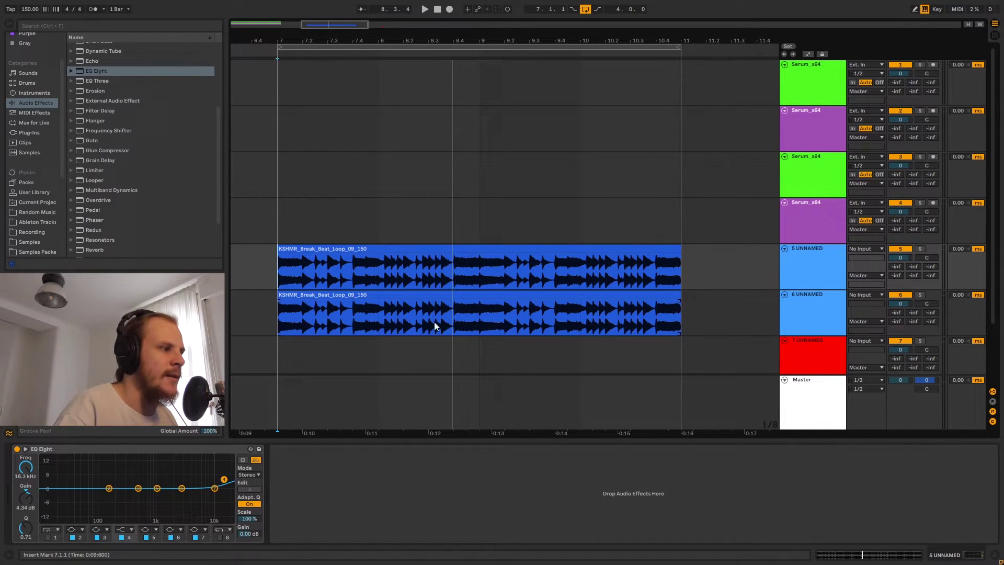
Fold tracks 1 to 6, the four Serum tracks and the two drum loop tracks, keeping tracks 7 and 8 expanded.
scroll(399, 87, "down", 5)
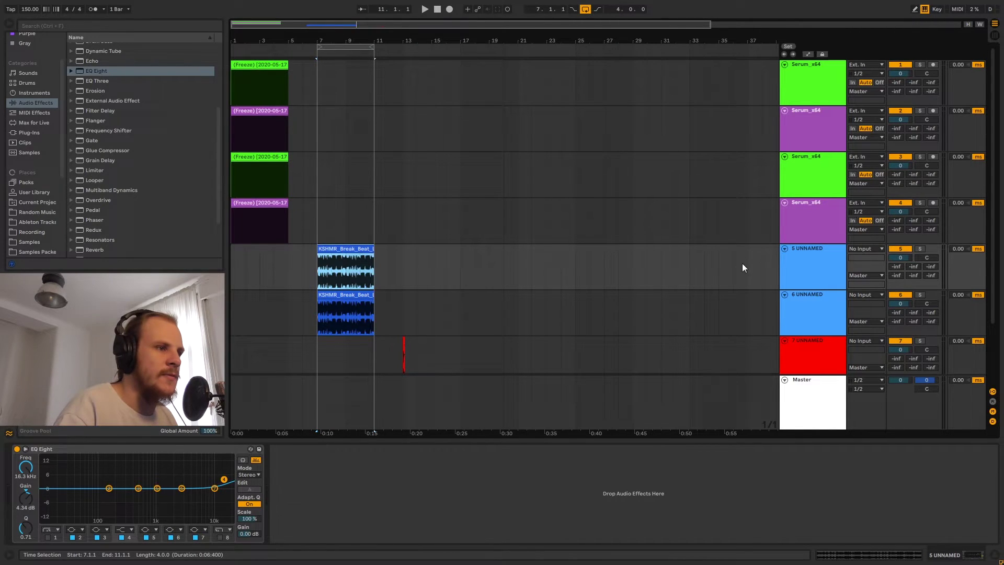
left_click(785, 248)
left_click(785, 257)
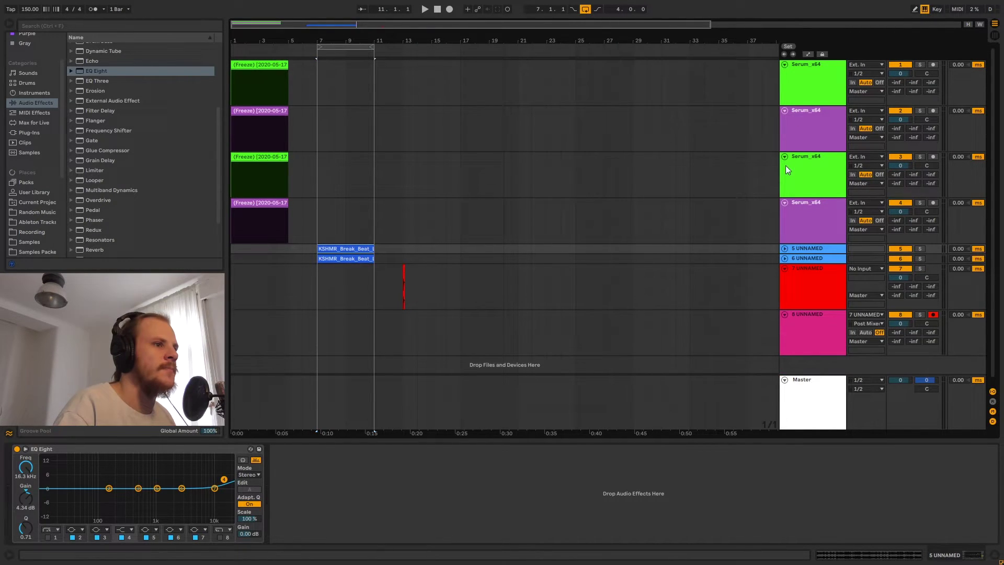
left_click(784, 202)
left_click(784, 156)
left_click(786, 110)
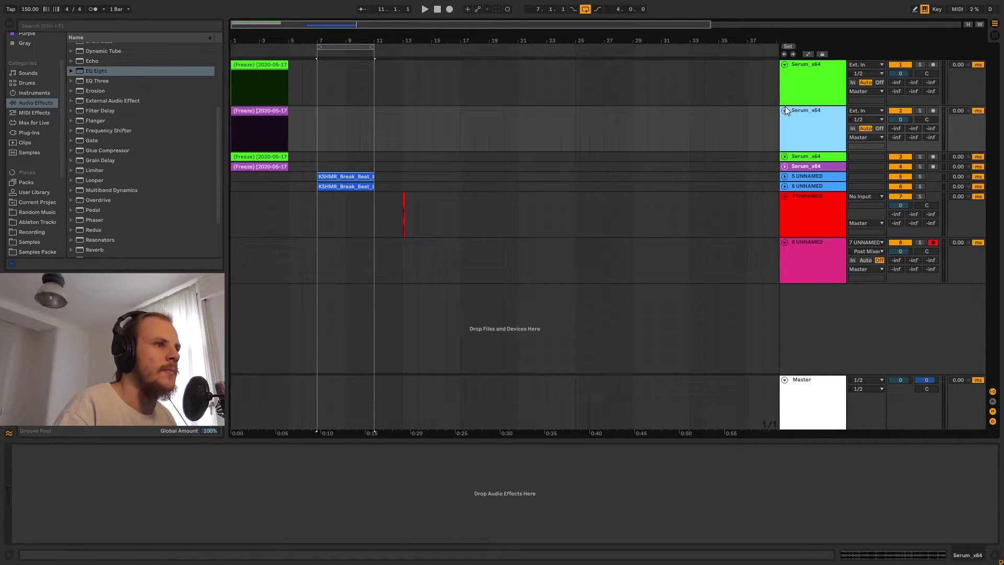
left_click(785, 109)
left_click(786, 67)
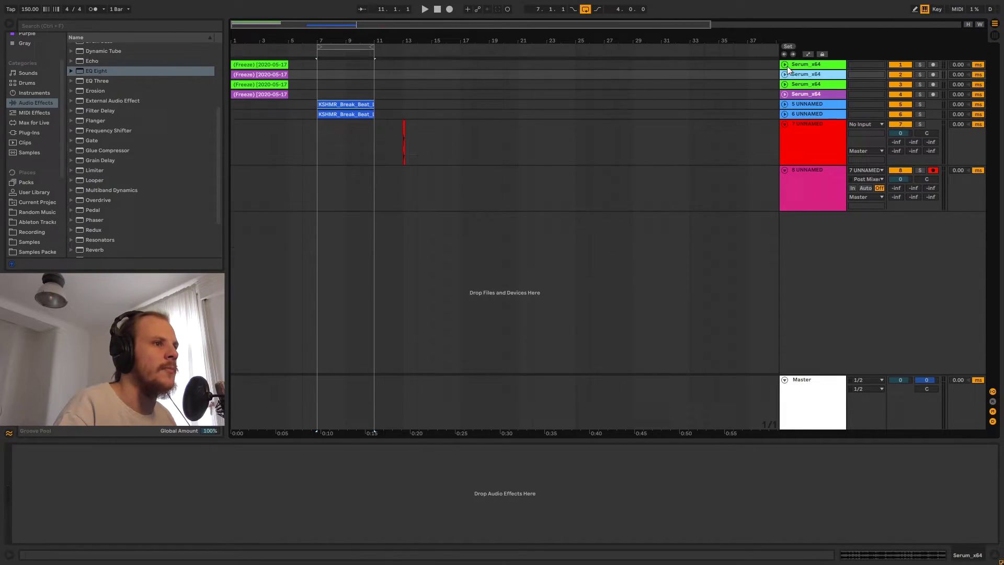
Examine the opening waveform of the kick clip on track 7 at bar 13 at sample level, highlighting its first wave cycles.
left_click(813, 125)
left_click(404, 138)
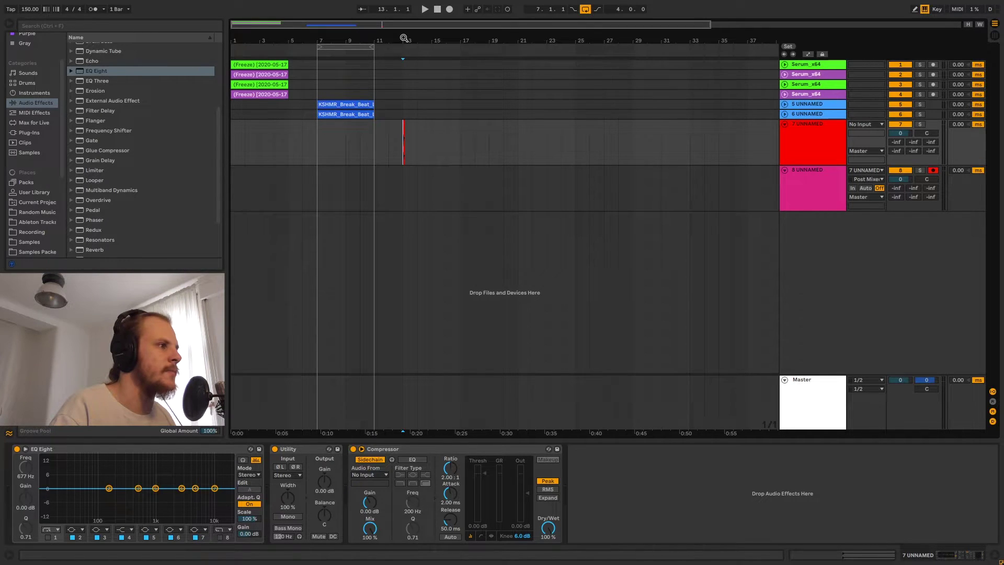
left_click_drag(405, 38, 482, 92)
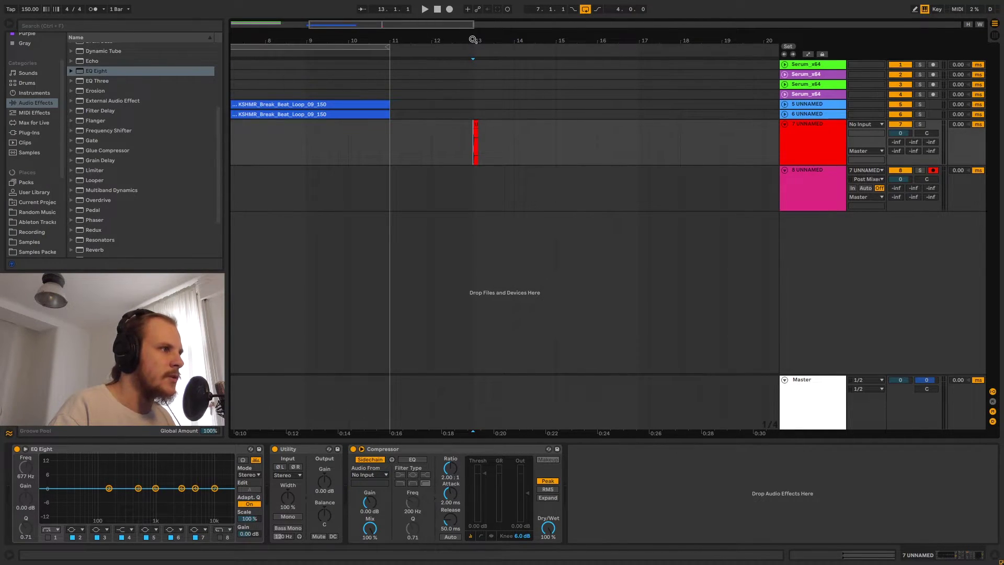
left_click_drag(473, 40, 425, 160)
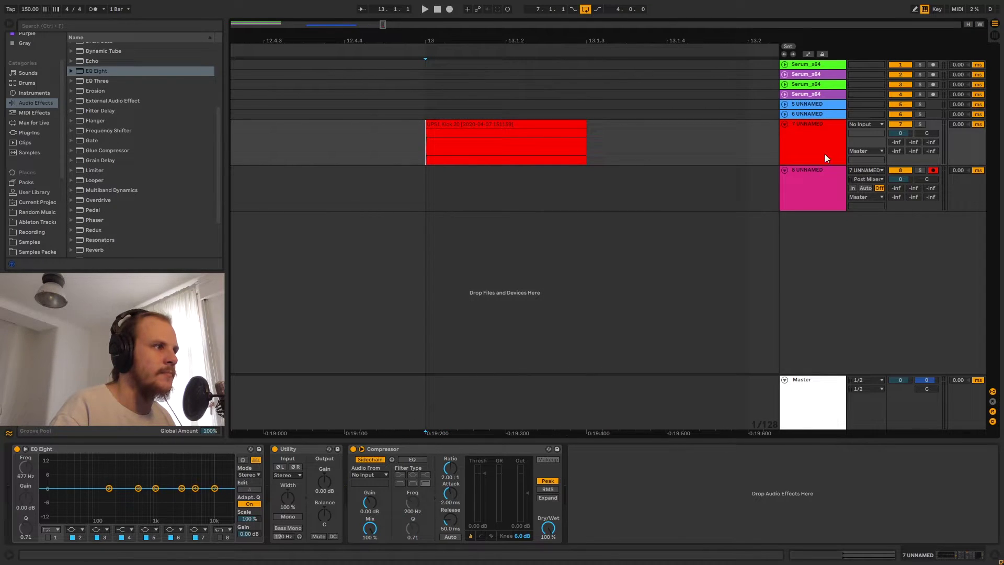
left_click(825, 158)
left_click_drag(428, 40, 429, 162)
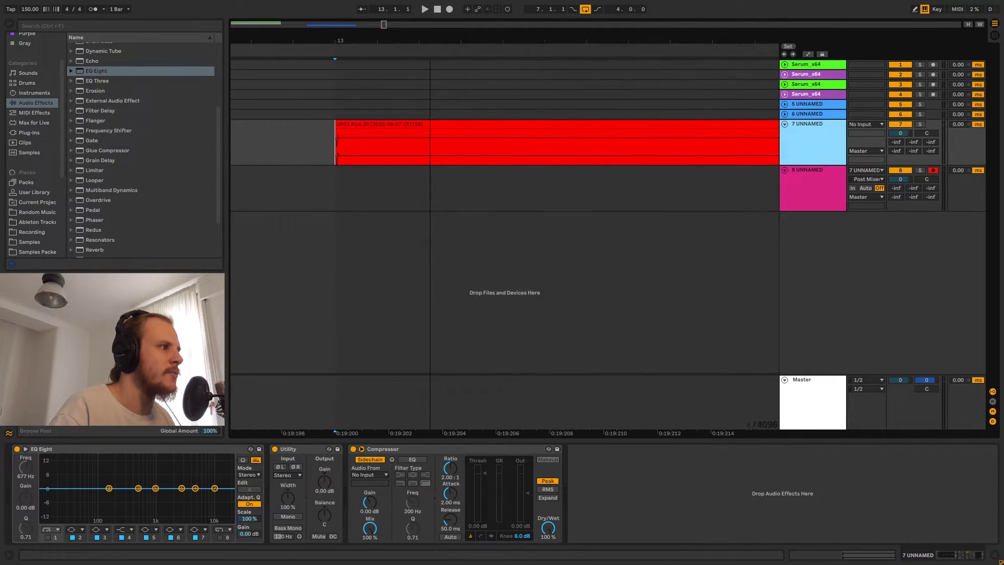
left_click(343, 61)
left_click_drag(343, 40, 343, 88)
left_click_drag(313, 141, 421, 150)
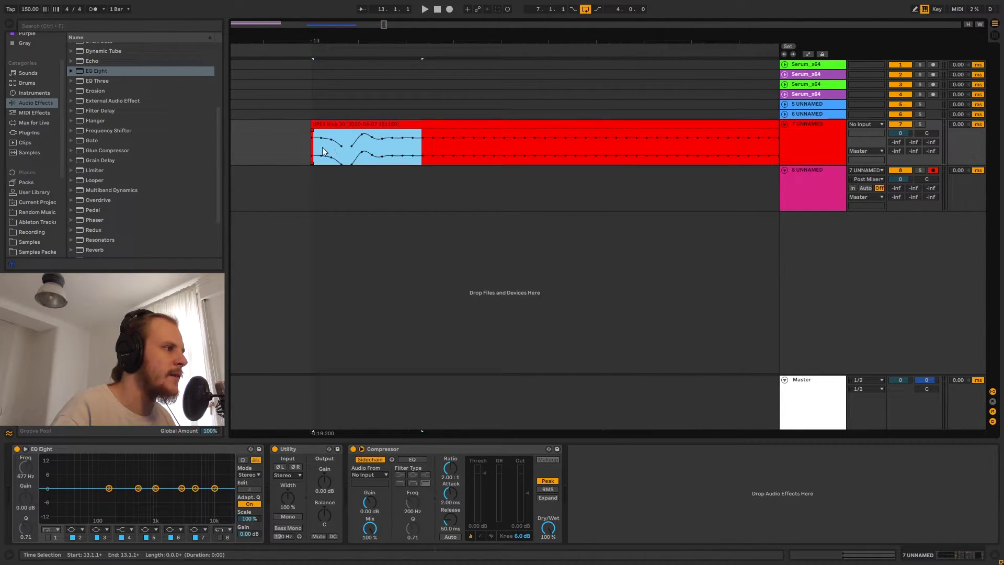
Delete the Utility and Compressor from track 7, keeping only EQ Eight in its device chain.
left_click_drag(374, 40, 374, 4)
left_click(422, 124)
left_click(377, 152)
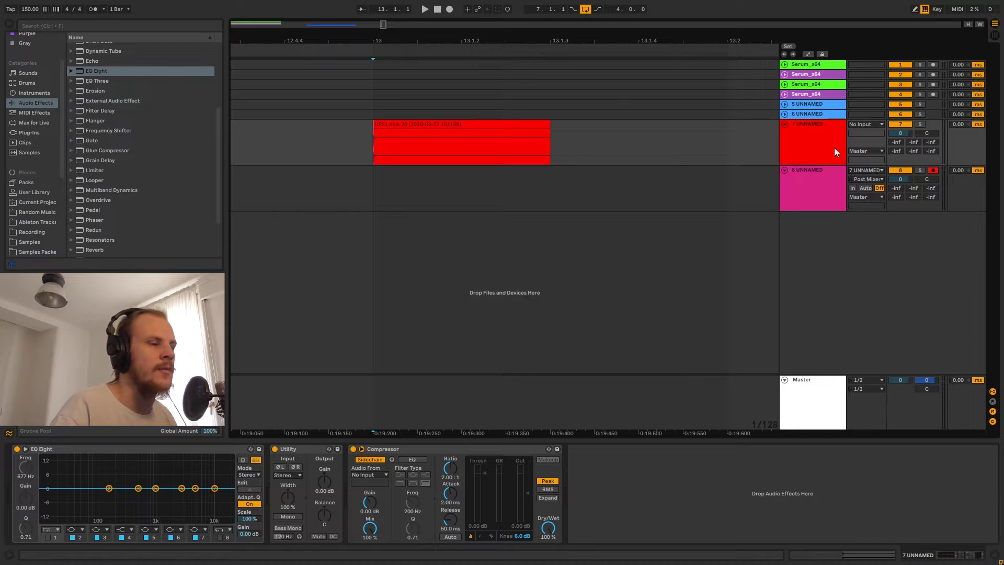
left_click(361, 145)
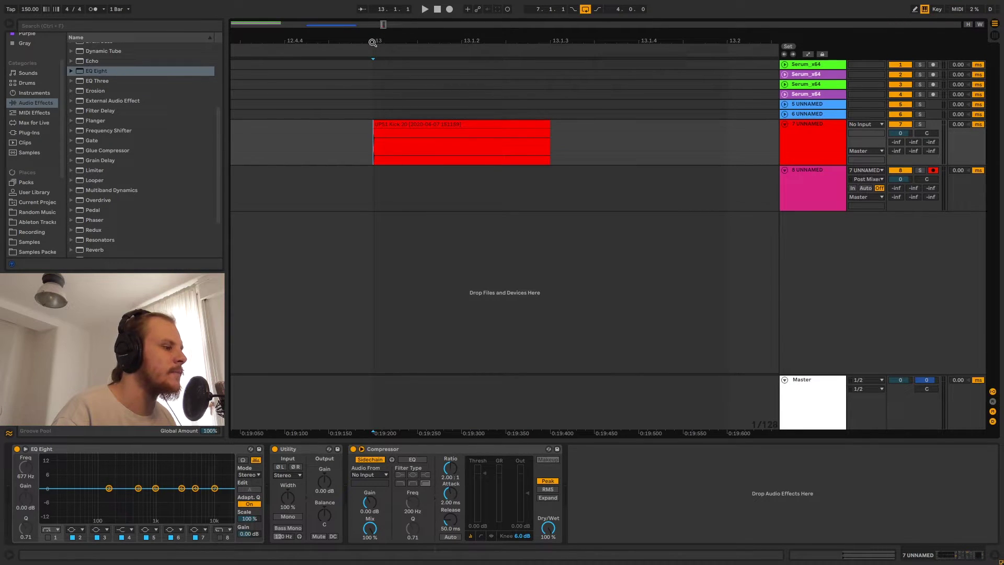
left_click(296, 451)
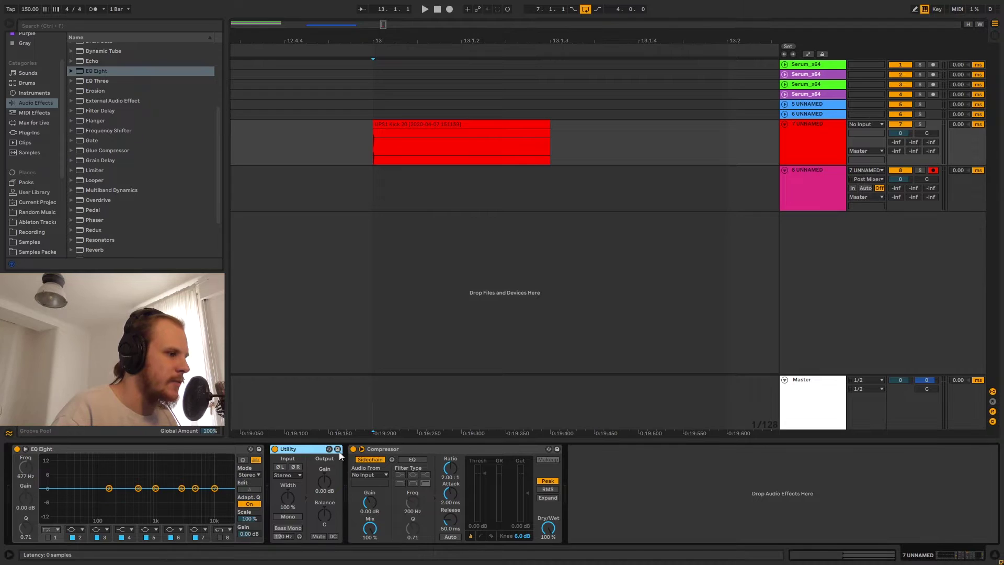
left_click(413, 452, "shift")
key("Delete")
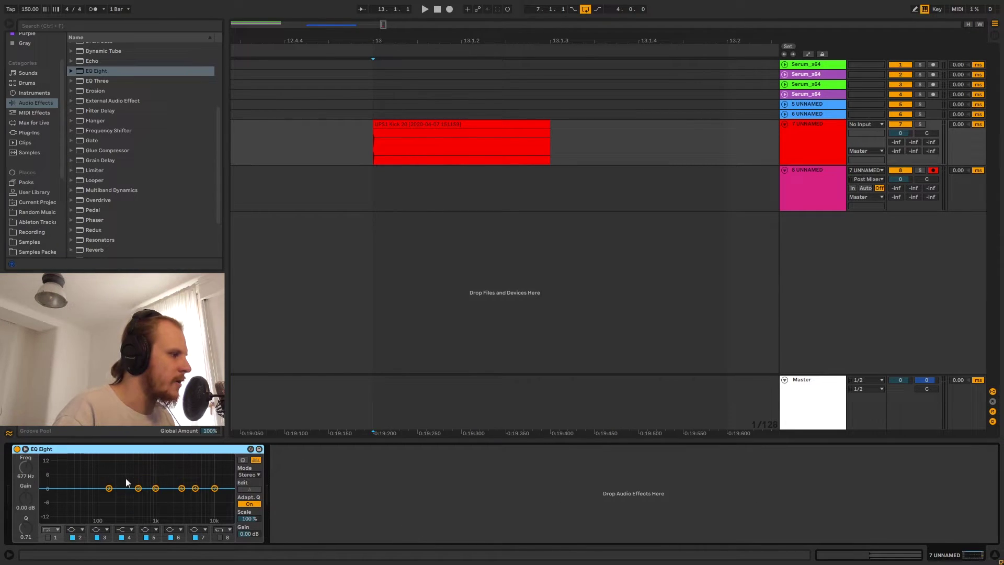
Record track 7's output onto track 8 from bar 13 with the EQ Eight flat, and compare the openings of both clips.
left_click(806, 179)
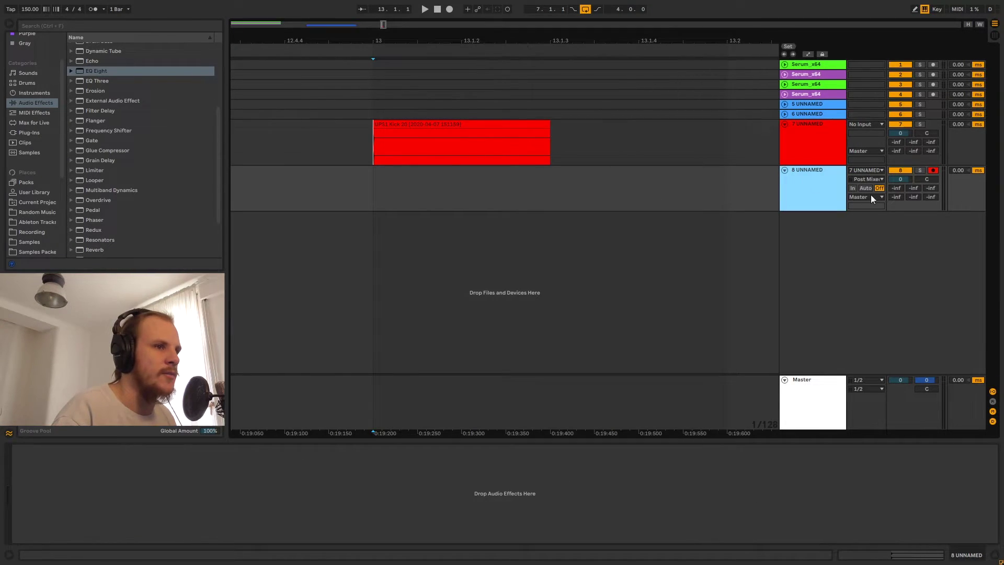
left_click(372, 142)
left_click_drag(369, 38, 370, 80)
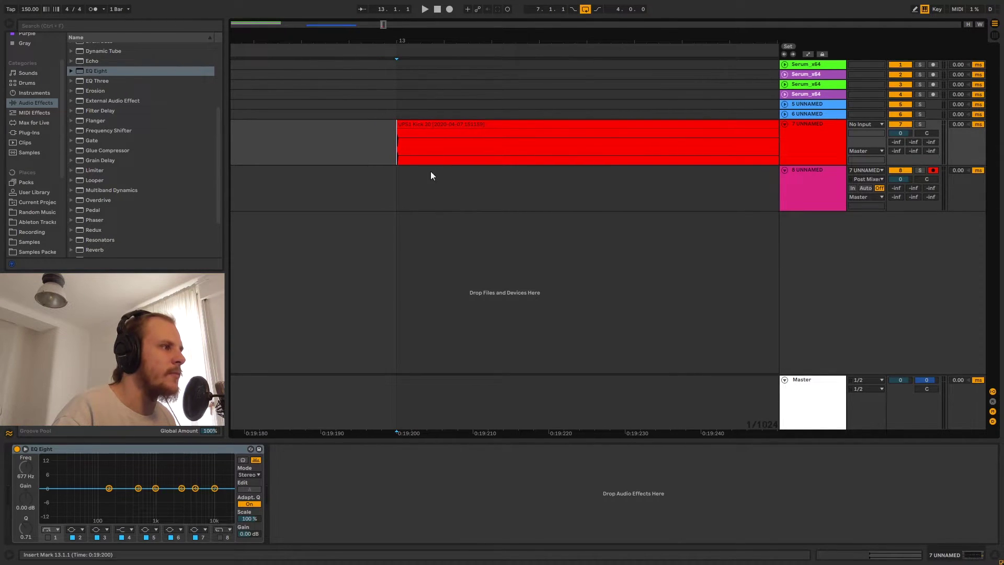
left_click(450, 9)
left_click(437, 9)
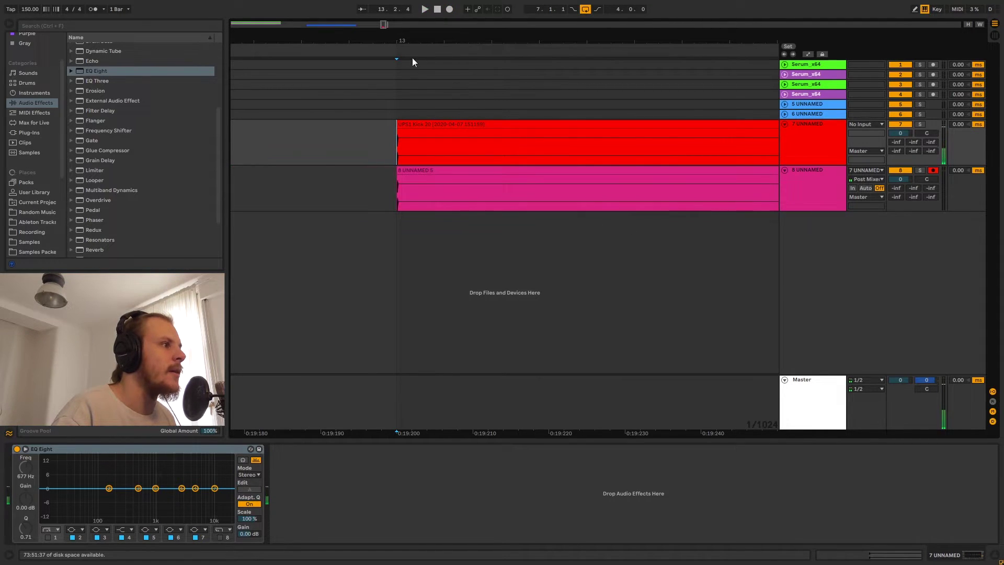
left_click_drag(398, 35, 399, 79)
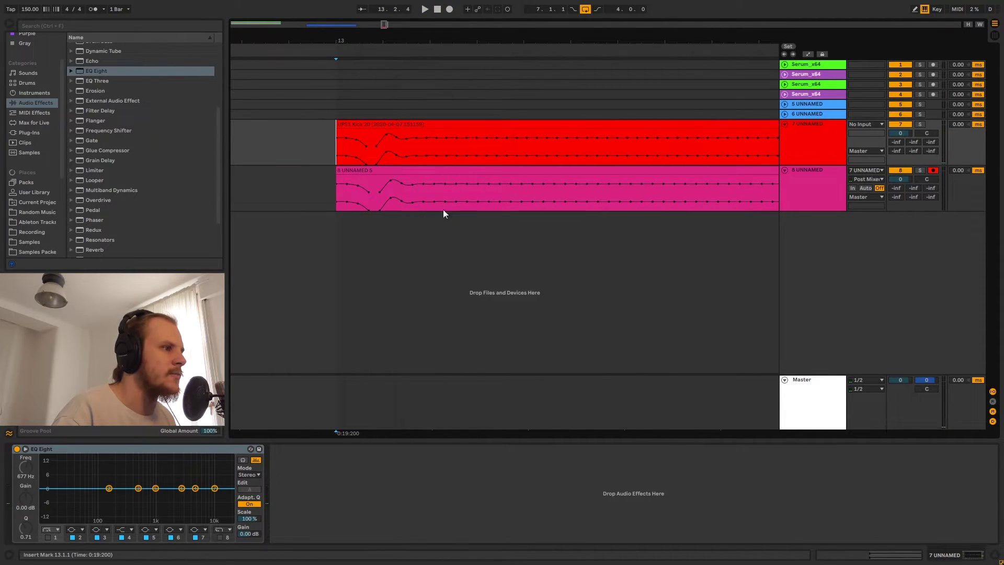
left_click(801, 143)
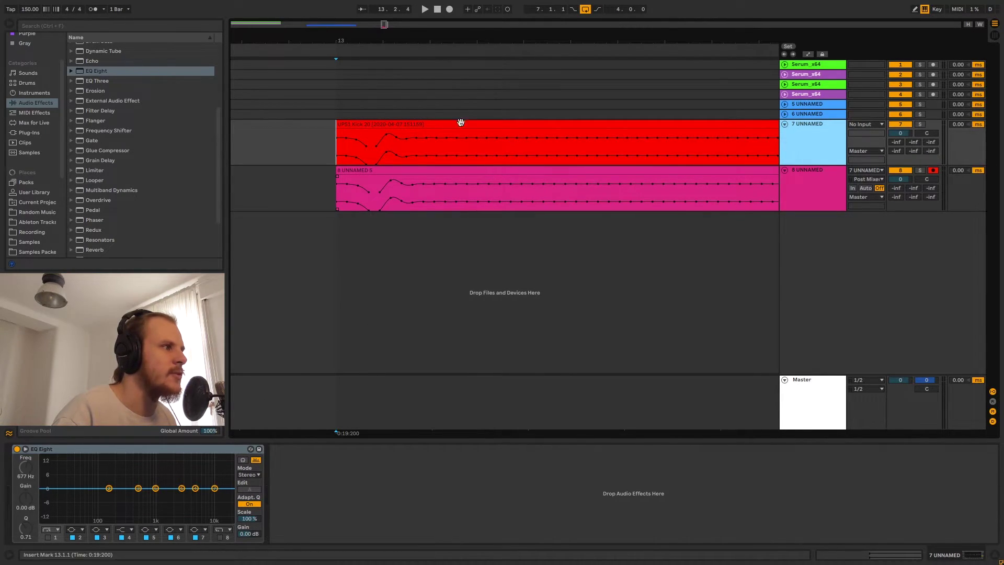
left_click_drag(406, 43, 358, 12)
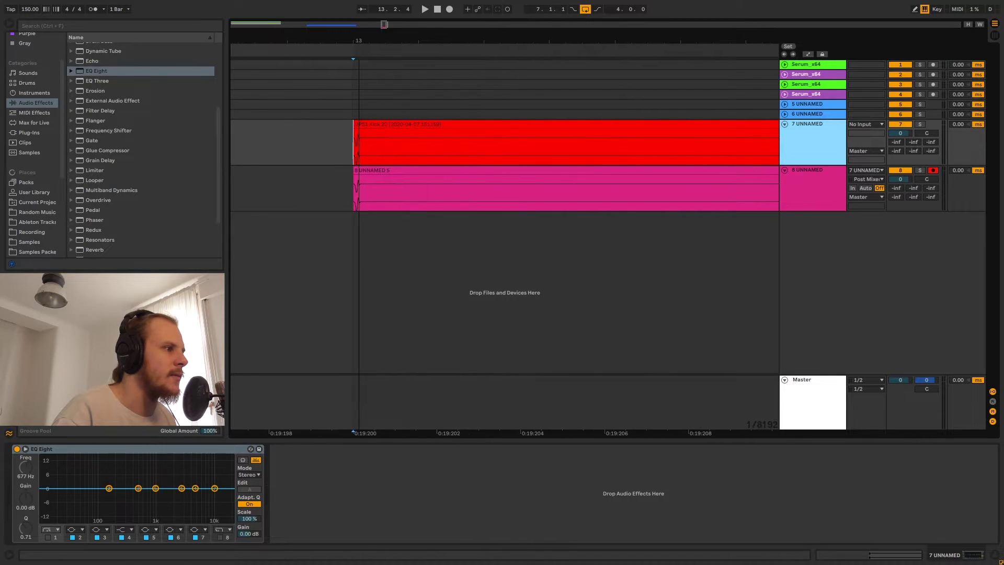
Delete the recorded clip on track 8 and enable the band 1 low cut in track 7's EQ Eight.
left_click(373, 170)
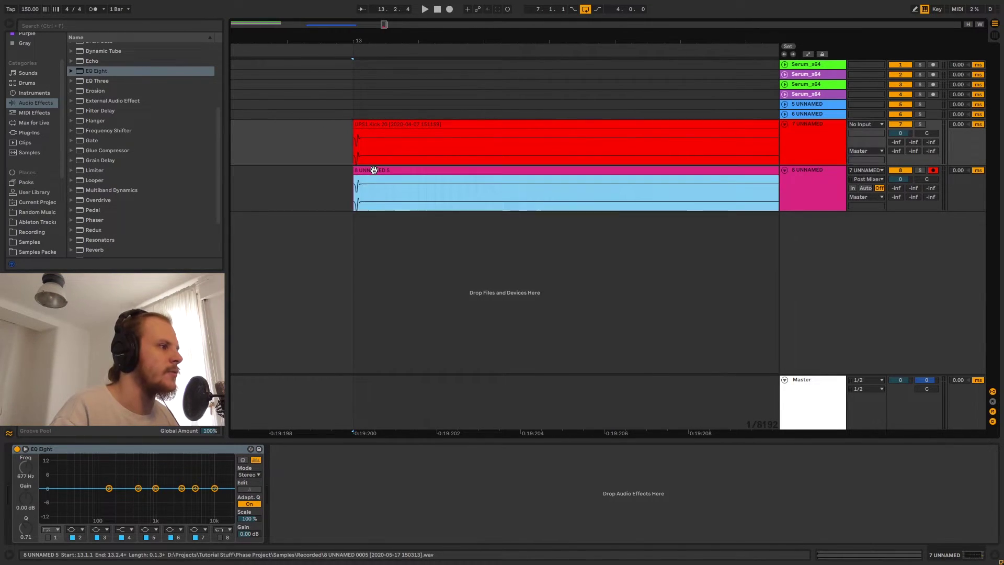
key("Delete")
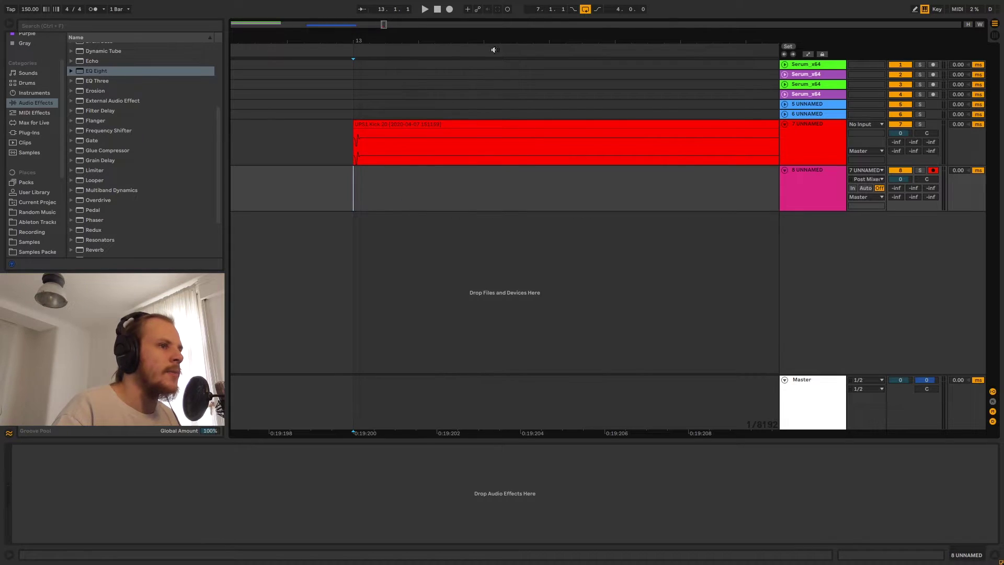
left_click(800, 152)
left_click(51, 537)
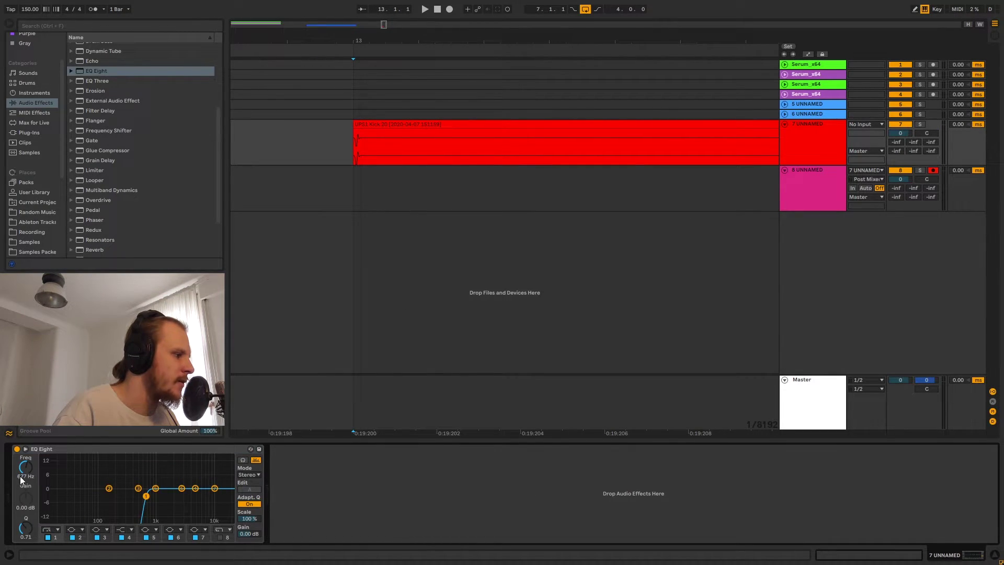
Record track 7's low-cut output onto track 8 from bar 13.
left_click(351, 153)
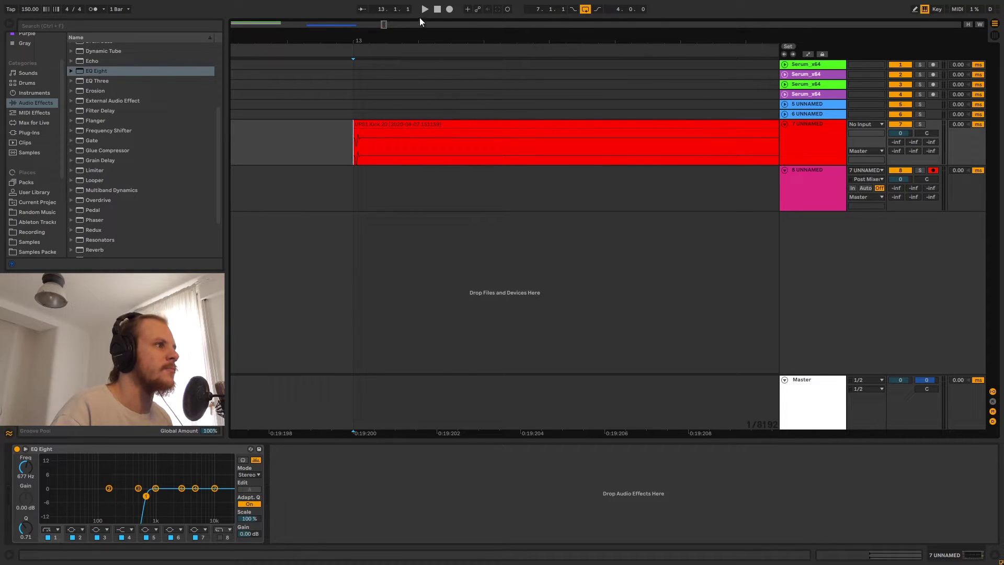
left_click(449, 10)
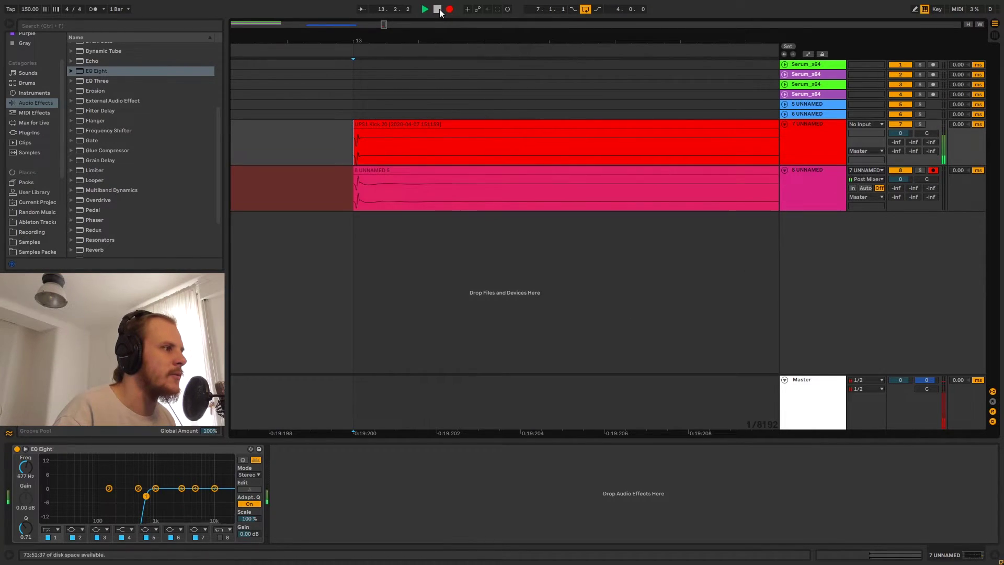
left_click(437, 9)
Examine the start of track 8's recorded clip, highlighting stretches of about 1 to 5 ms after the opening peak.
left_click_drag(362, 195, 377, 198)
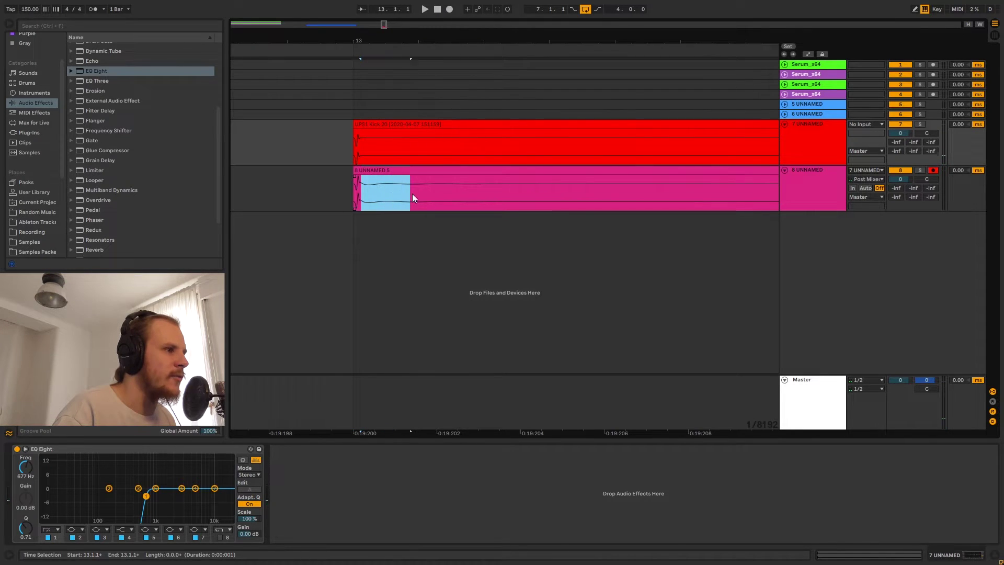
left_click_drag(503, 197, 558, 198)
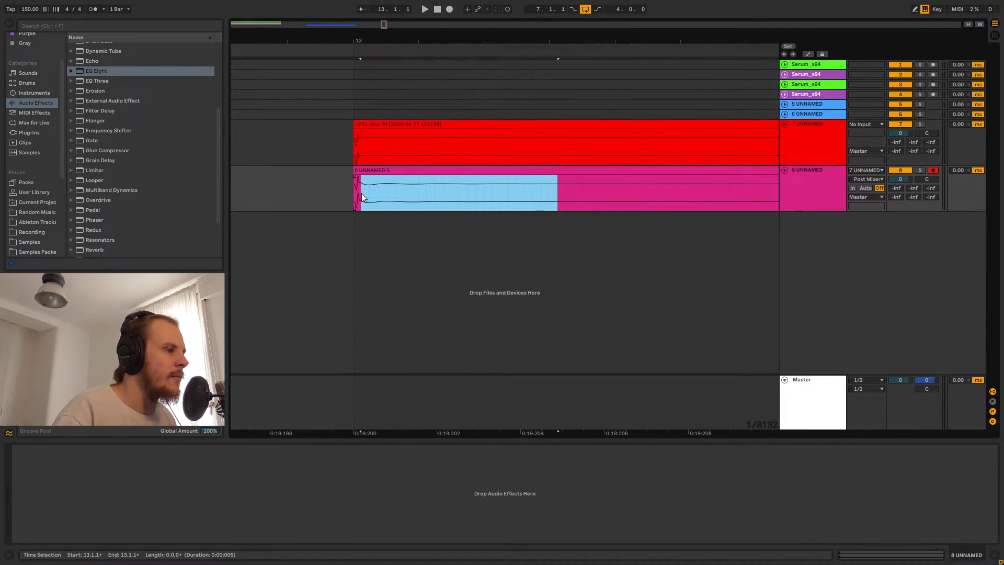
left_click_drag(363, 194, 390, 196)
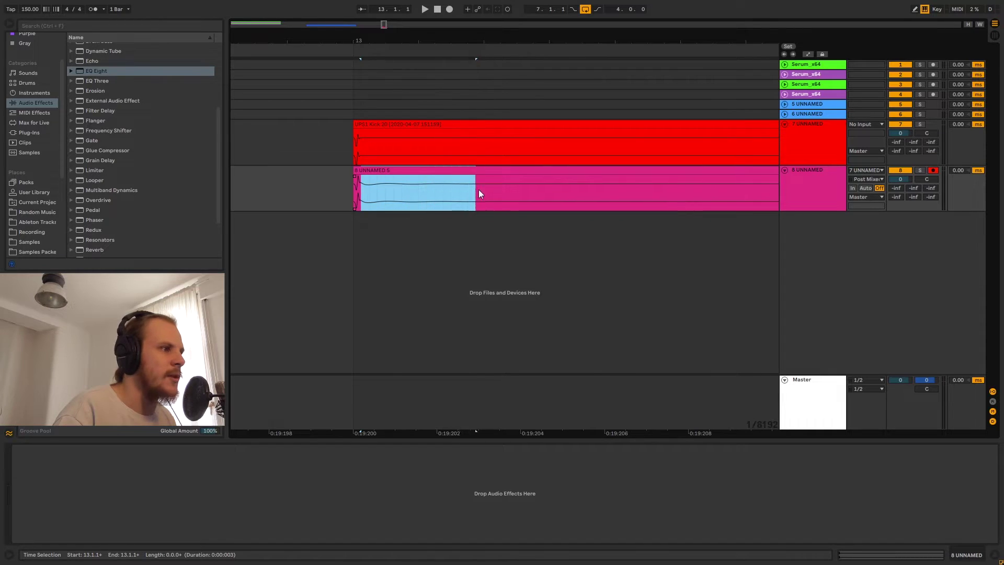
left_click(441, 192)
left_click_drag(412, 34, 412, 8)
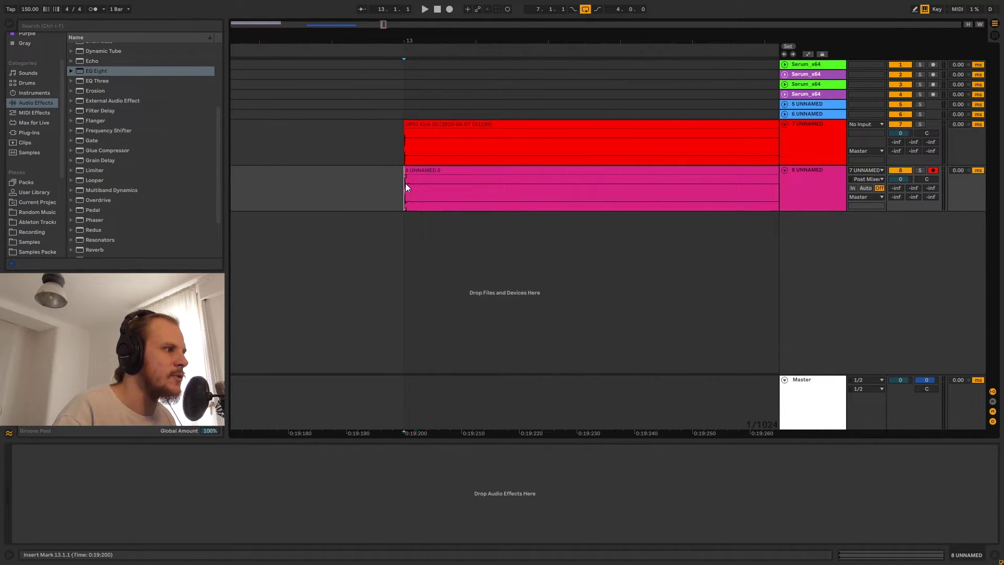
left_click_drag(406, 187, 412, 187)
left_click_drag(407, 38, 412, 60)
Show track 7's EQ Eight, highlight about 19 ms of empty space before track 8's clip, and return the insert marker to bar 13.
left_click(791, 141)
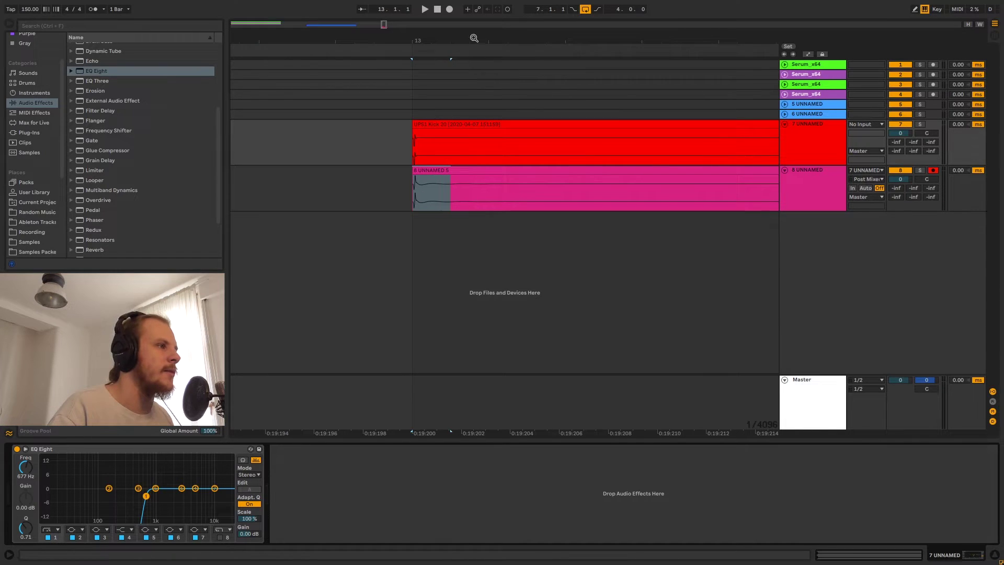
left_click_drag(473, 39, 472, 15)
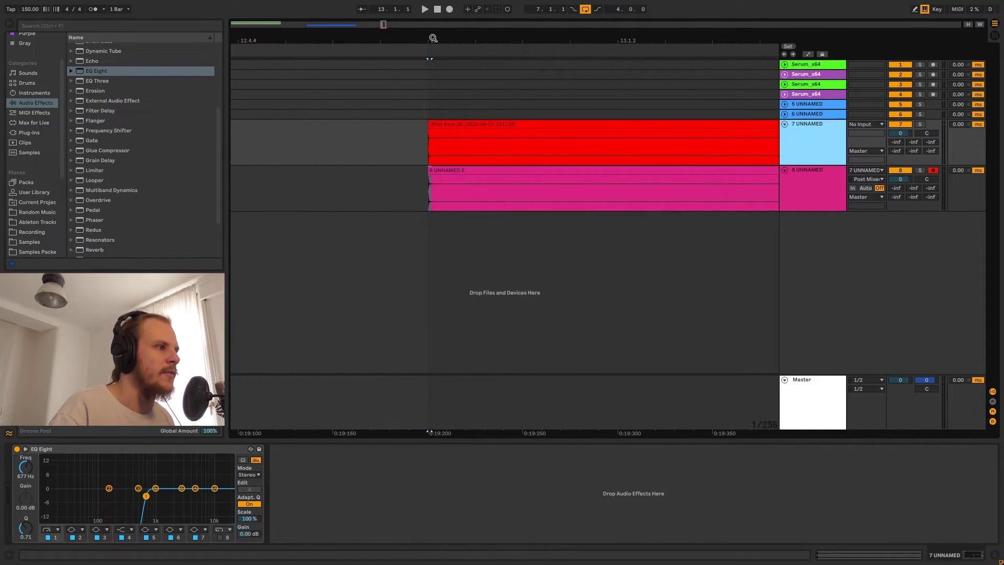
left_click(426, 192)
left_click_drag(426, 194, 393, 192)
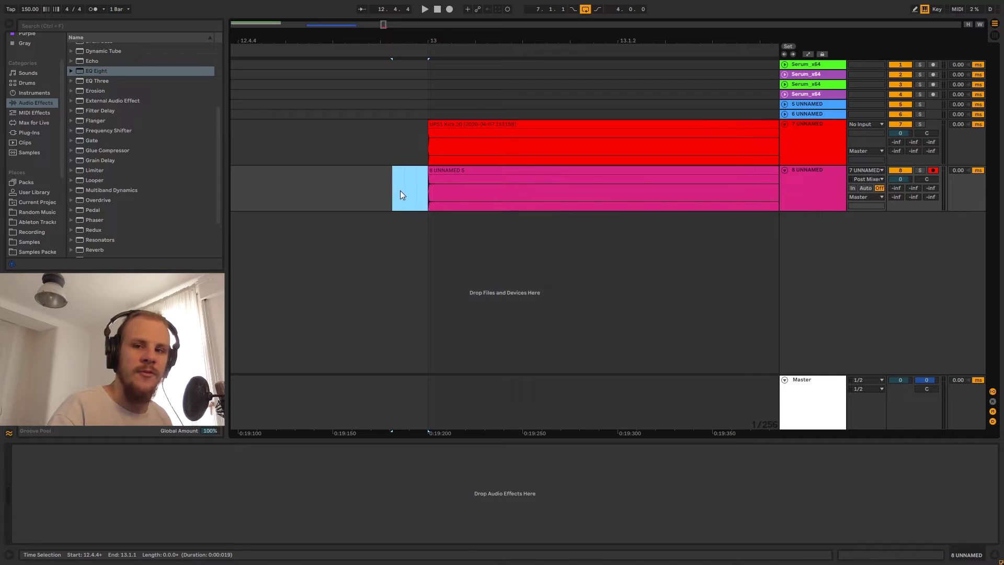
left_click_drag(434, 41, 434, 20)
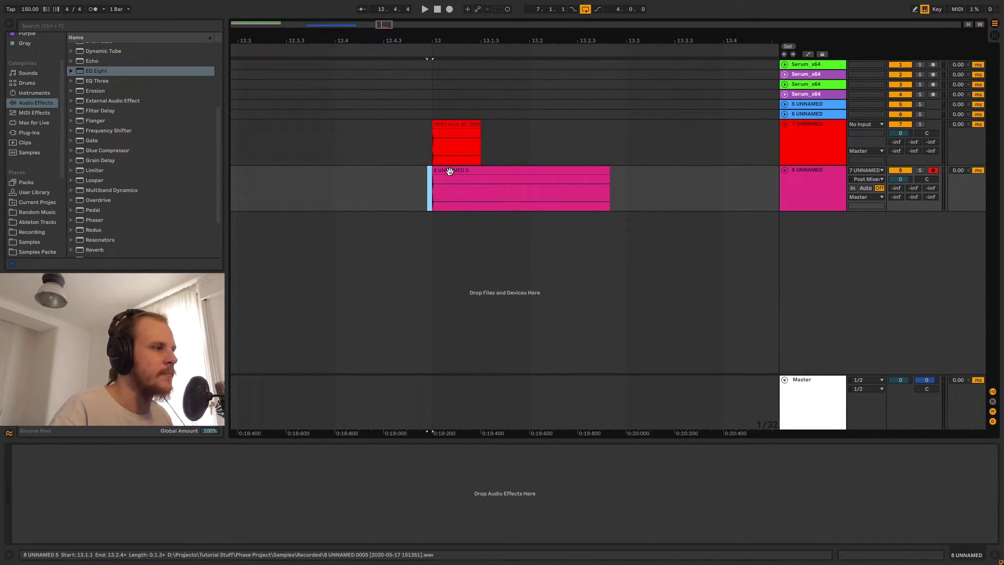
left_click(432, 190)
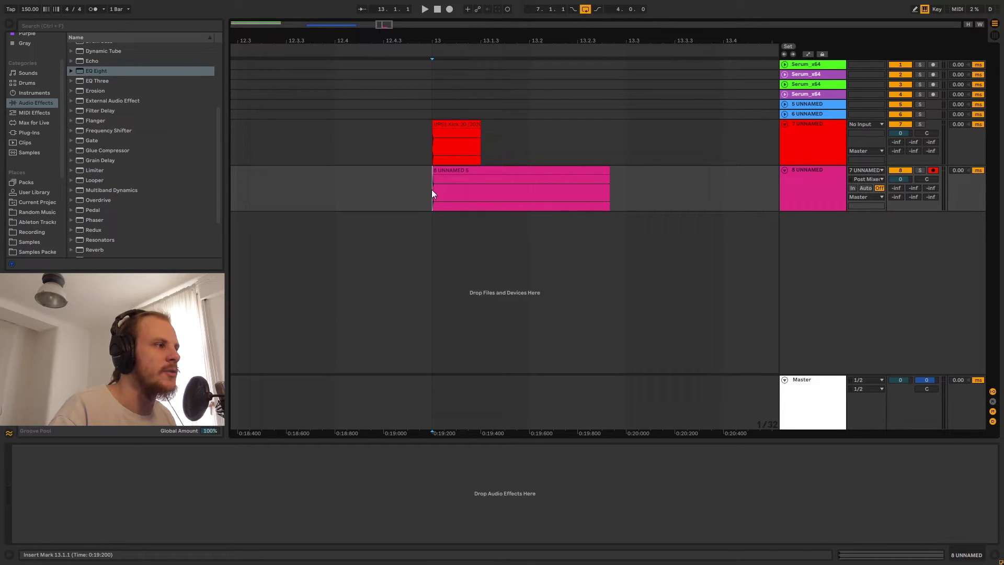
Compare both clip openings at bar 13, highlighting about the first 3 ms of the recording on track 8.
left_click_drag(433, 41, 464, 54)
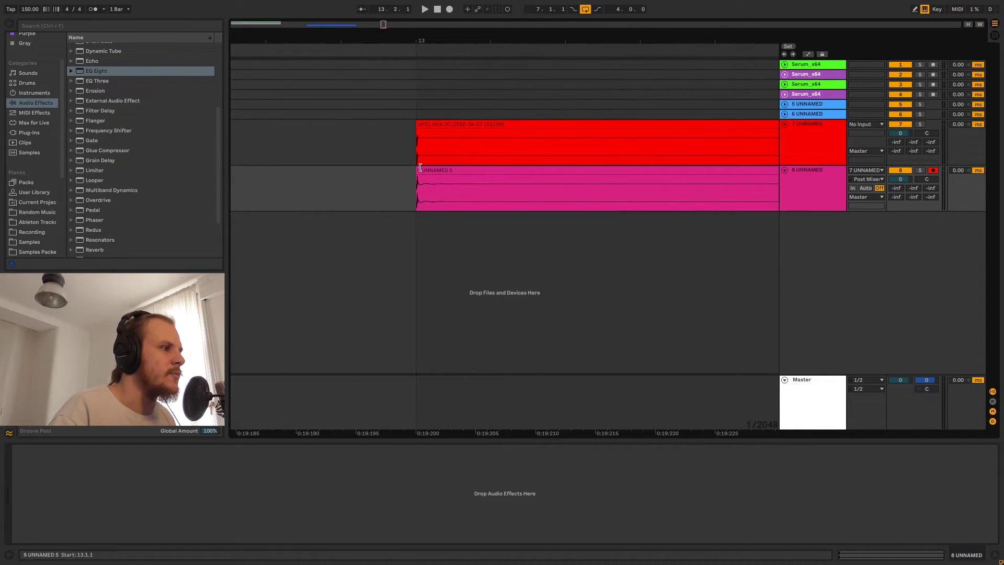
mouse_move(418, 188)
left_mouse_down()
mouse_move(440, 191)
mouse_move(424, 194)
left_mouse_up()
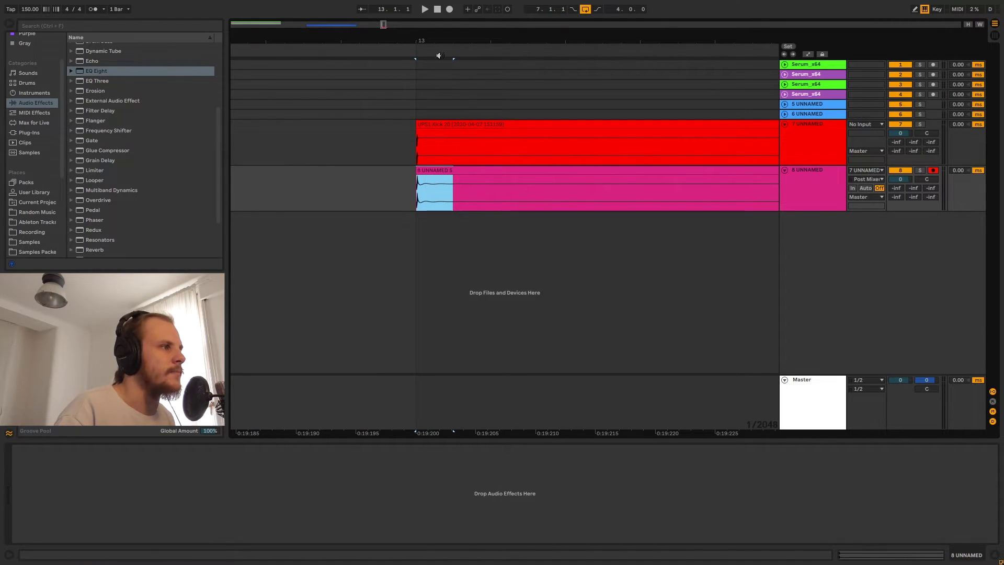
left_click_drag(440, 41, 434, 33)
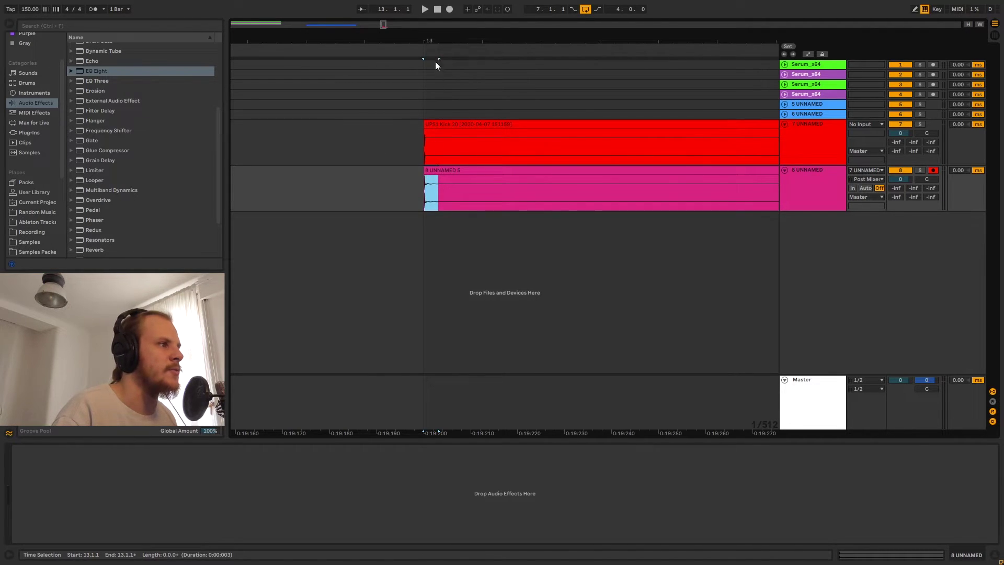
left_click_drag(436, 41, 347, 23)
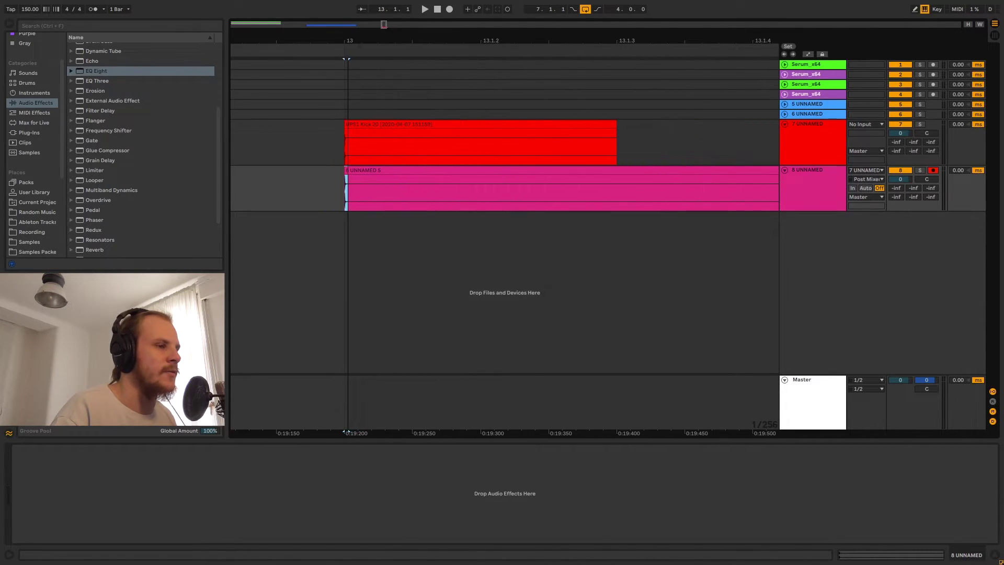
Highlight about the first 194 ms of track 8's recording, roughly matching the length of the kick clip on track 7.
left_click(349, 94)
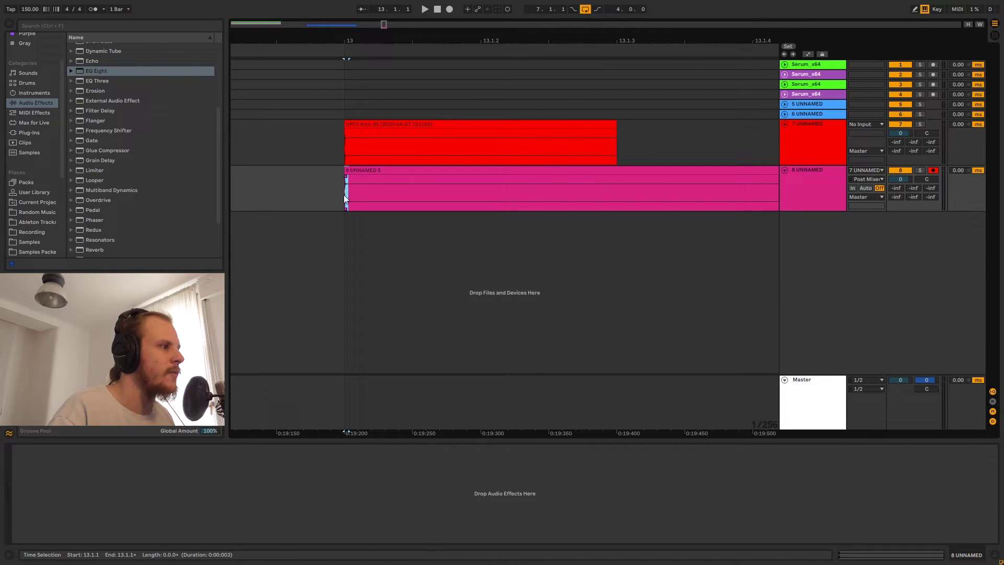
left_click_drag(343, 196, 608, 191)
left_click_drag(420, 37, 385, 15)
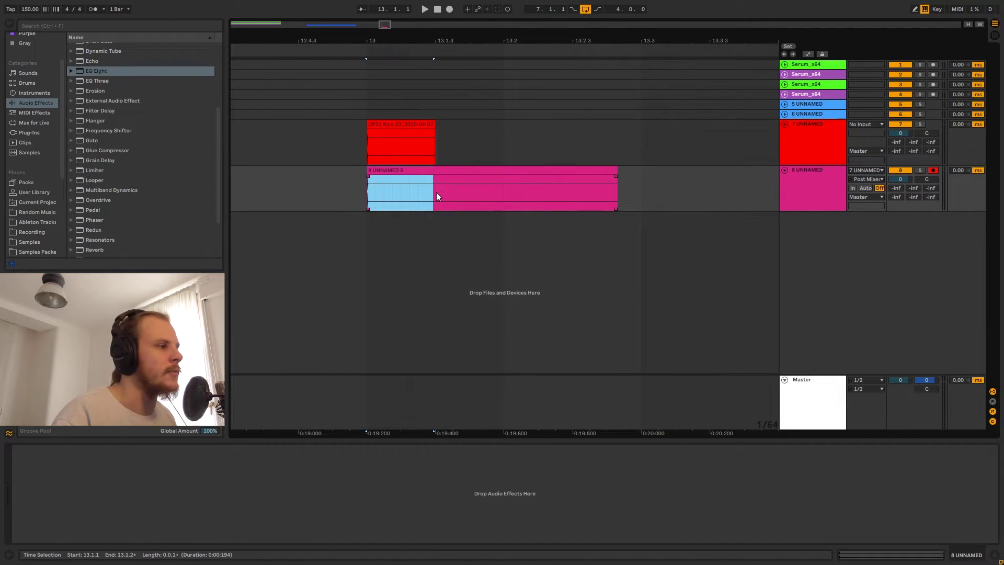
Delete the whole recorded clip from track 8.
left_click(455, 168)
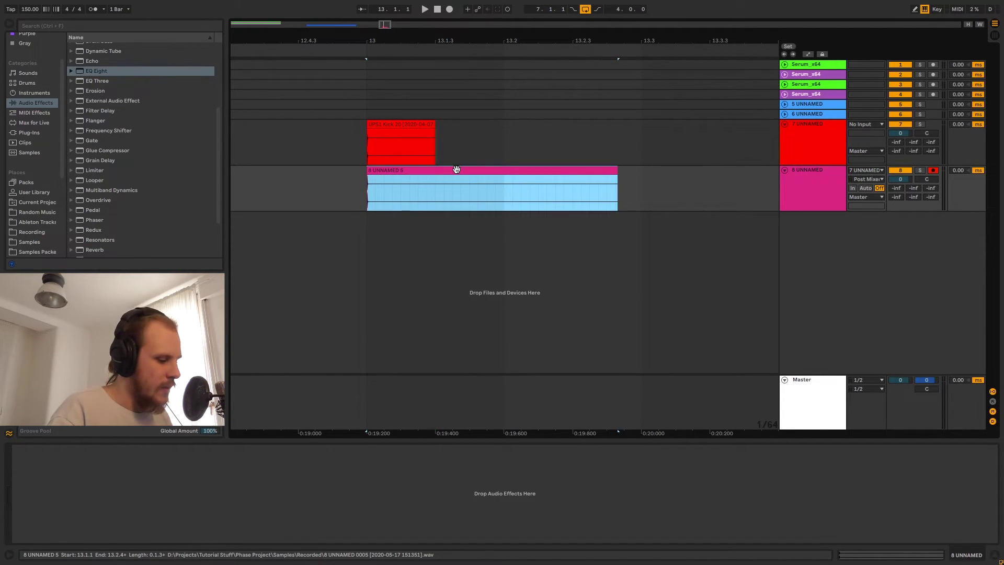
key("Delete")
left_click(835, 192)
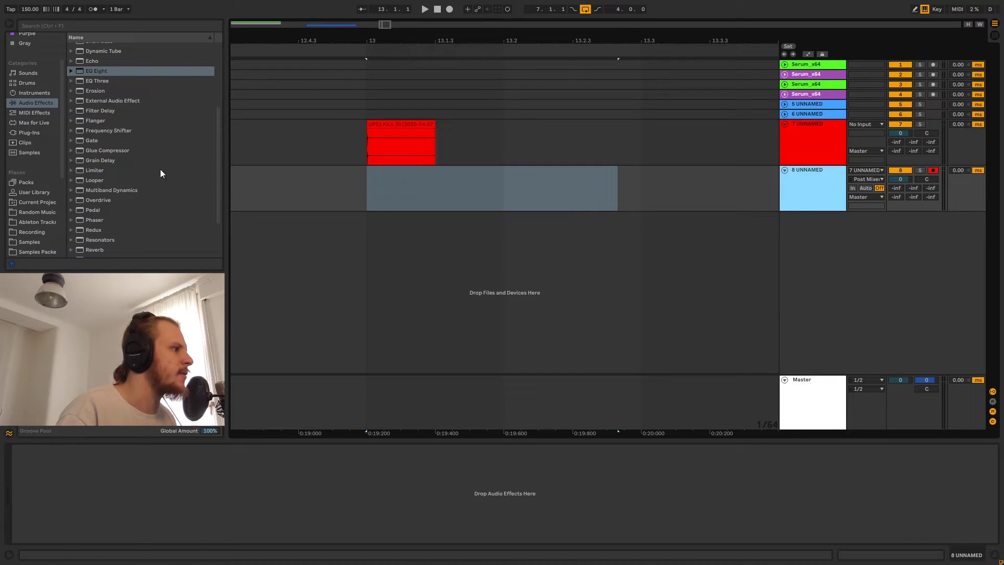
Load the Serum Simple Psybass 2 + FX.adg instrument rack preset from the User Library onto a new track below track 8.
left_click(44, 193)
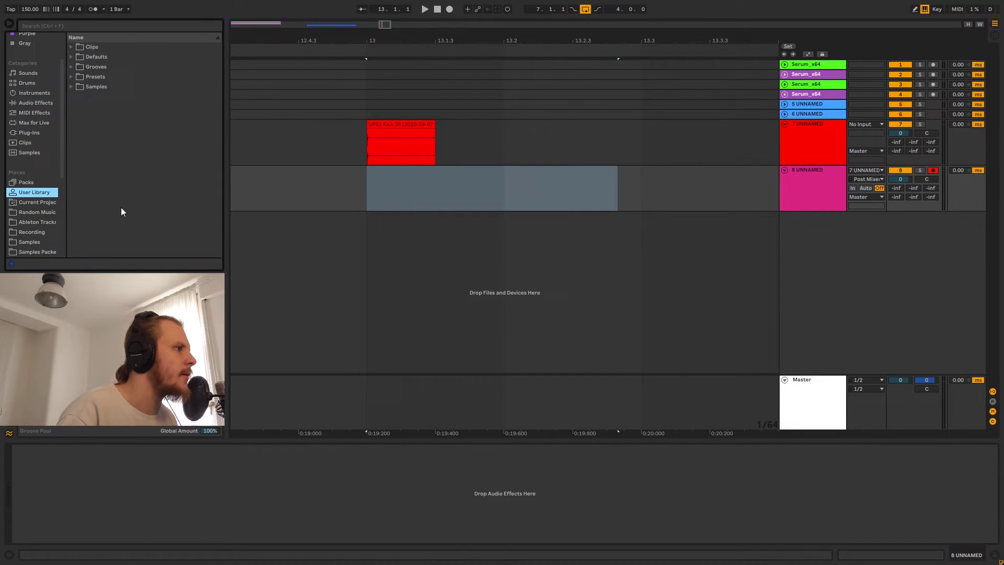
left_click(70, 77)
left_click(77, 96)
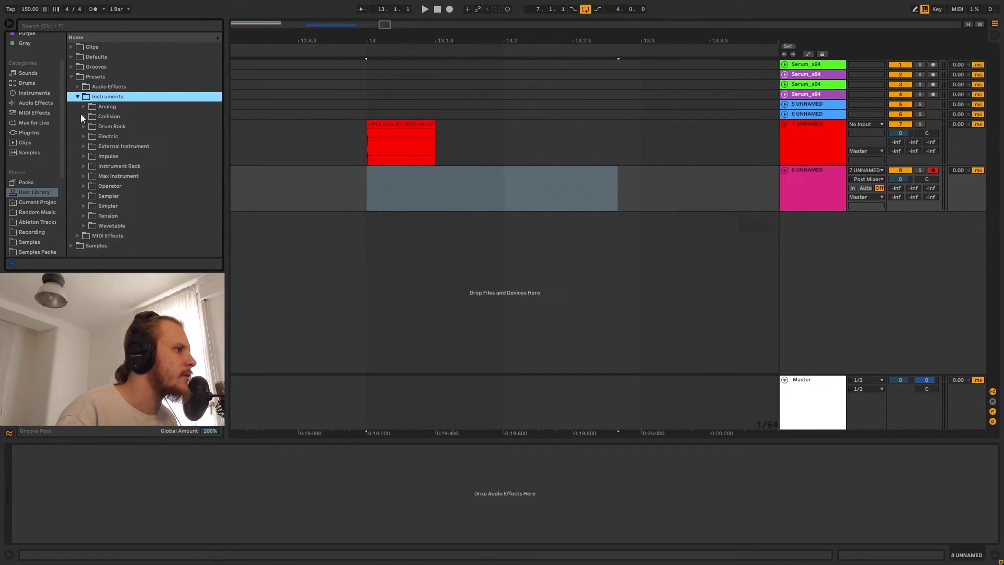
left_click(83, 167)
scroll(105, 173, "down", 2)
left_click_drag(136, 184, 749, 266)
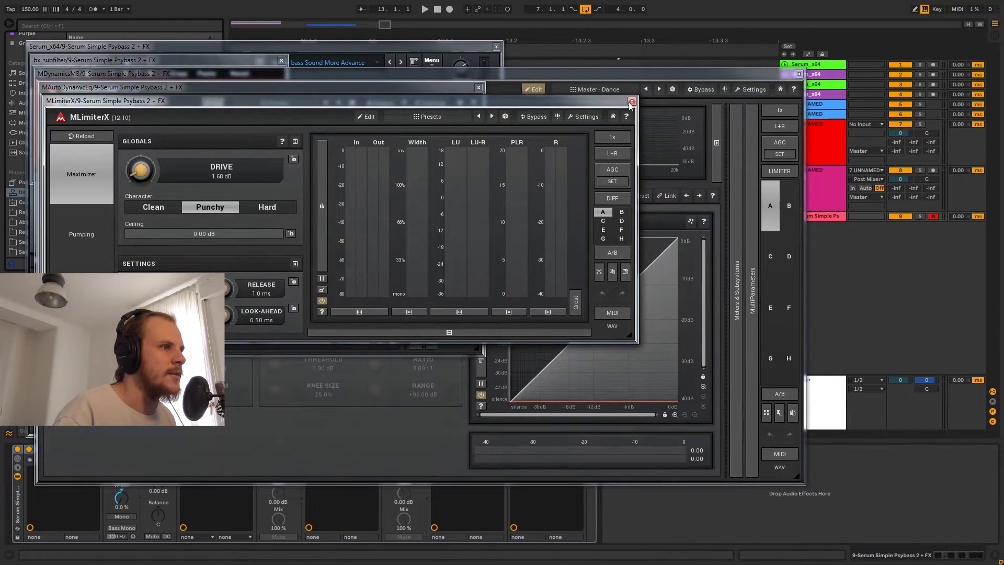
Close the rack's MLimiterX, MAutoDynamicEq, bx_subfilter, Serum and MDynamicsMB plug-in windows.
left_click(631, 102)
left_click(478, 87)
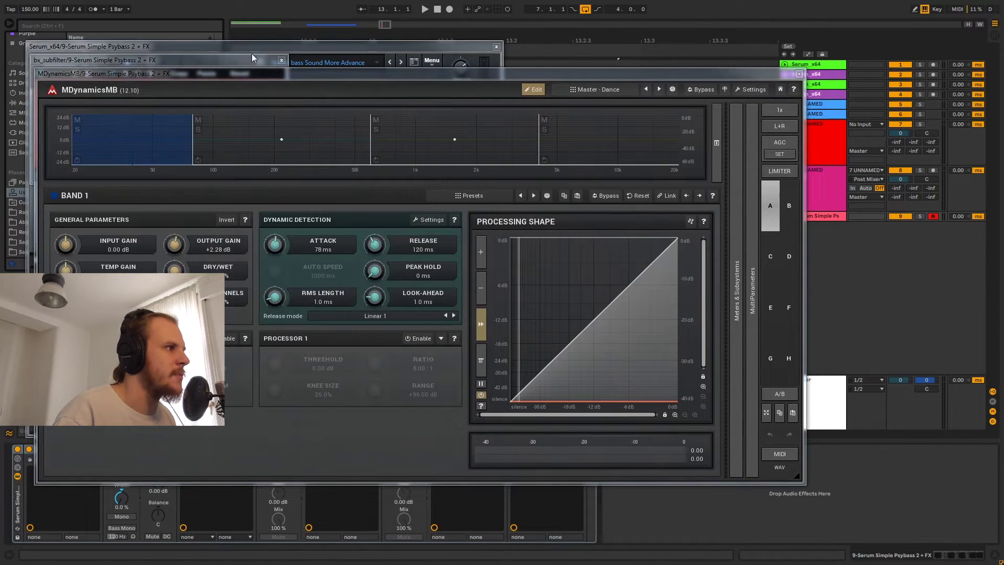
left_click(282, 60)
left_click(496, 47)
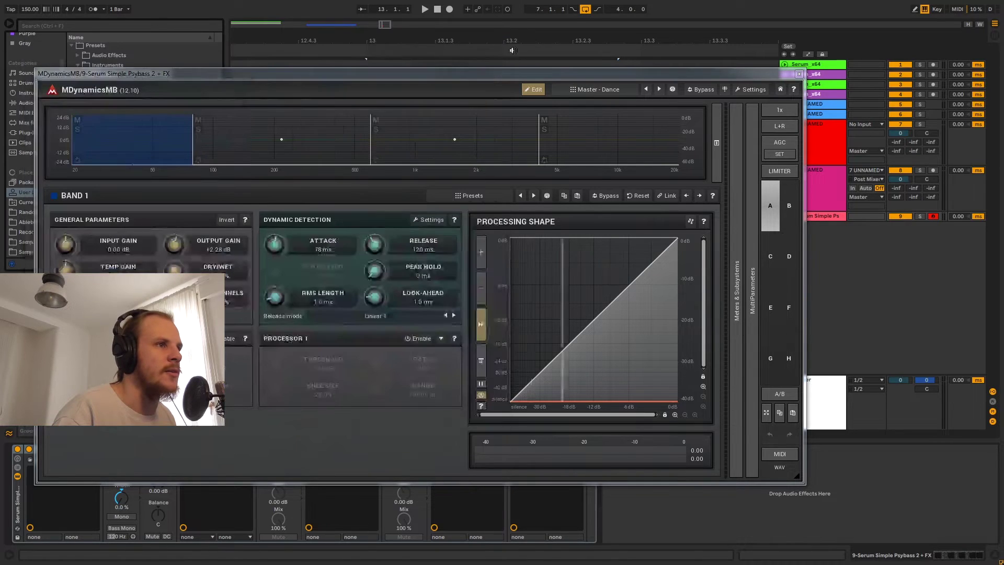
left_click(799, 73)
Create a MIDI clip at bar 13 on track 9 with an E0 note running from 1.1.3 to the clip's end.
left_click_drag(371, 217, 492, 221)
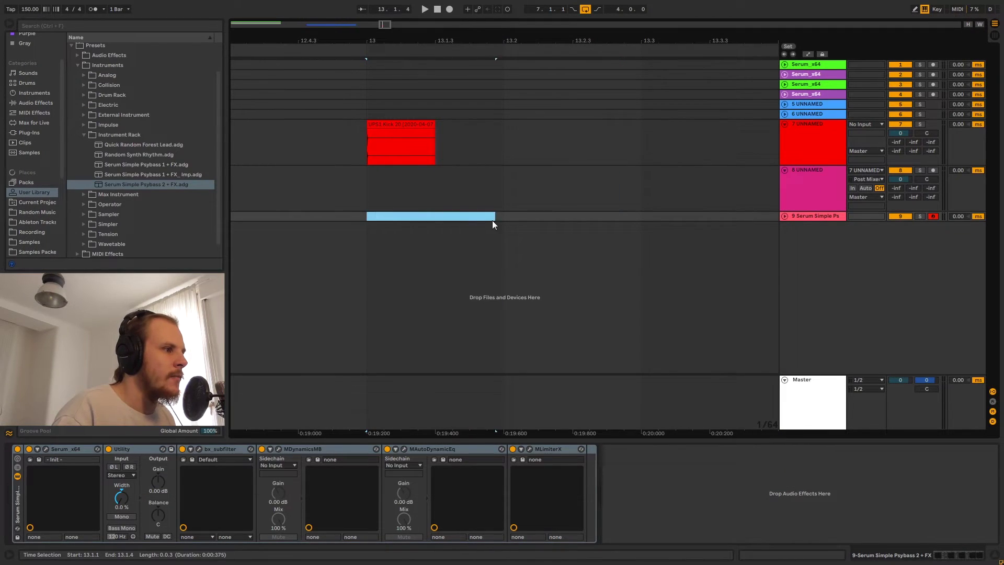
key("ctrl+shift+m")
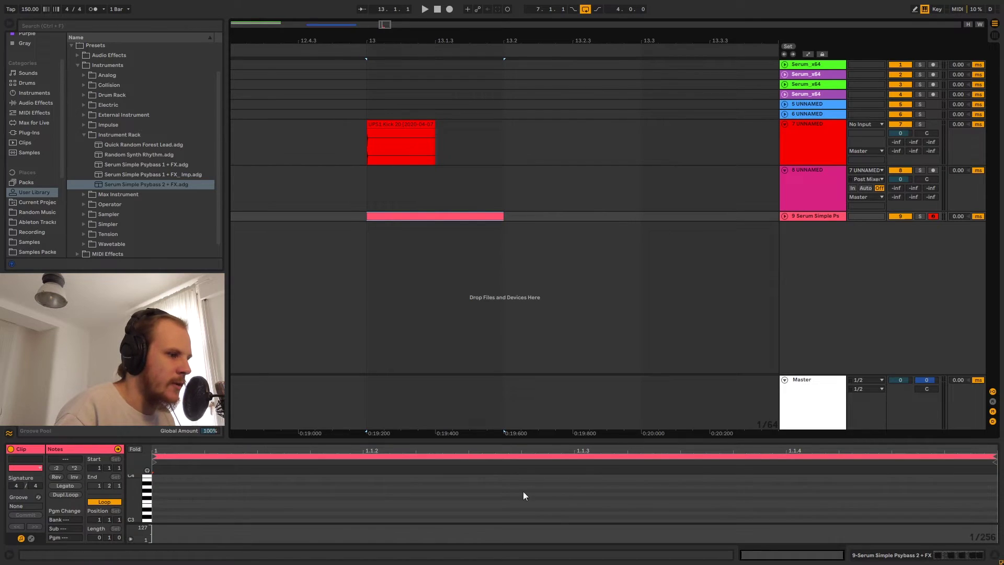
double_click(580, 507)
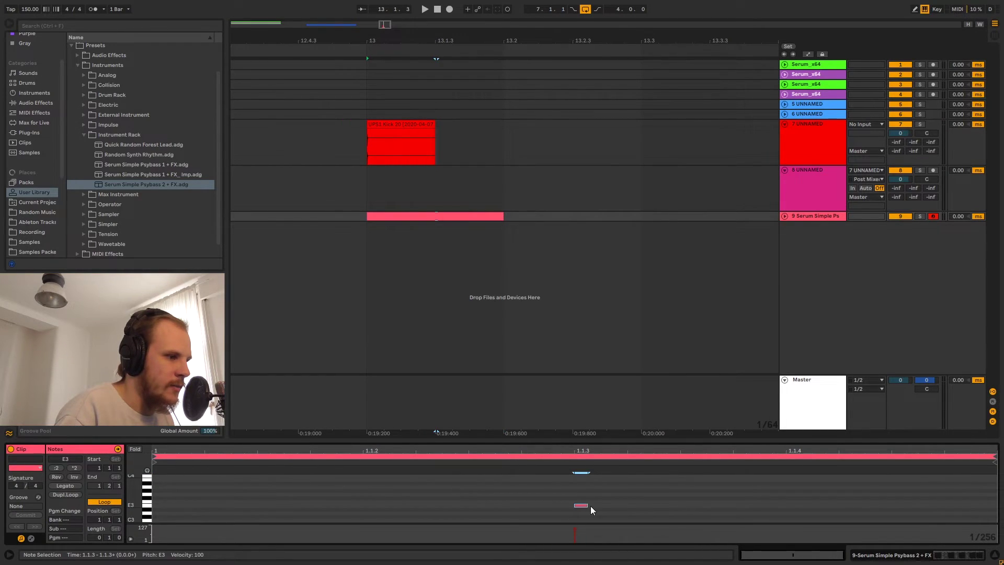
left_click_drag(587, 506, 995, 511)
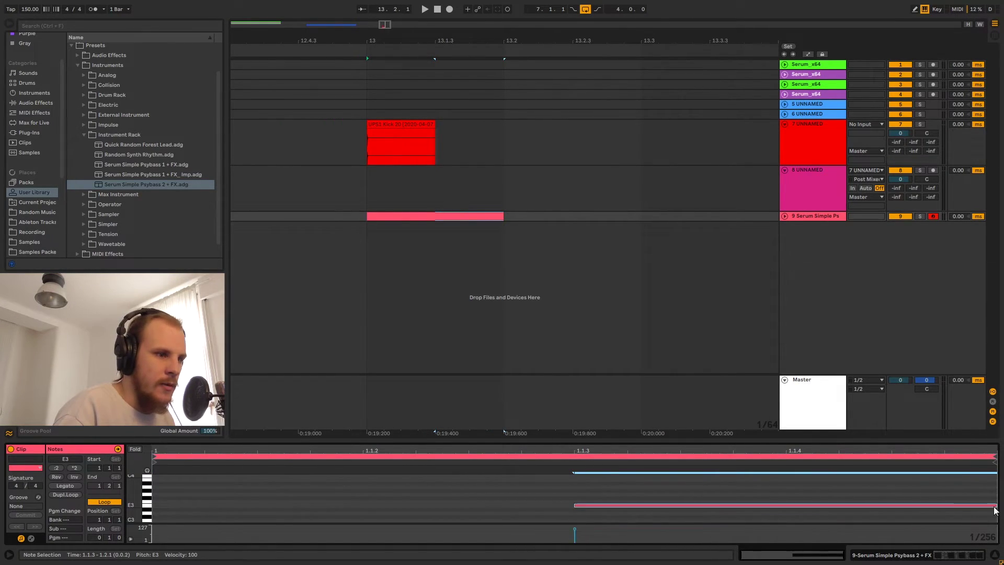
key("shift+Down")
key("shift+Down")
key("shift+Down")
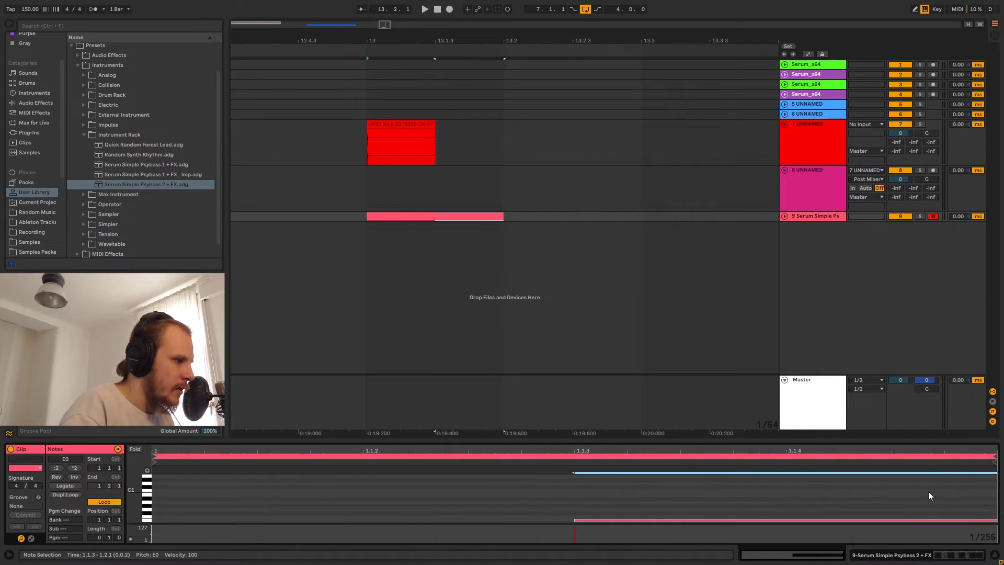
Expand and solo track 9, and play its bass note from 13.1.2.
left_click(785, 216)
left_click(920, 217)
left_click(431, 246)
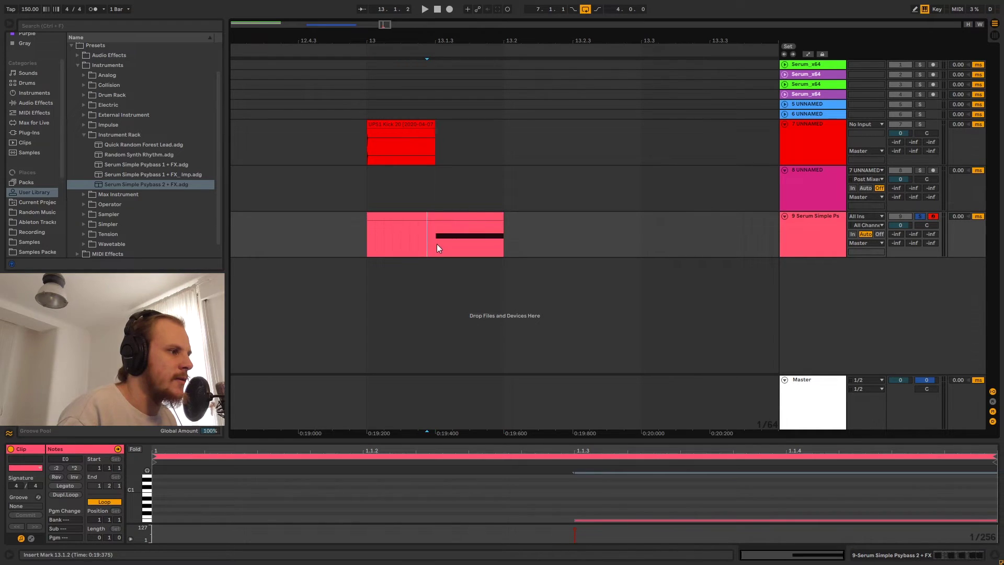
key("space")
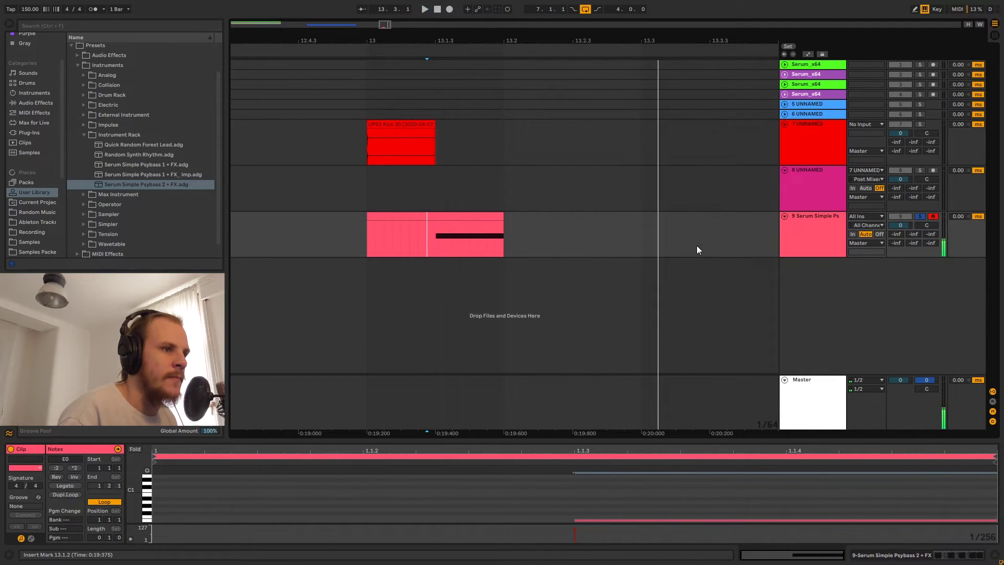
Shorten track 9's bass note to end at 1.1.4 and play it back from 13.1.3.
left_click(801, 224)
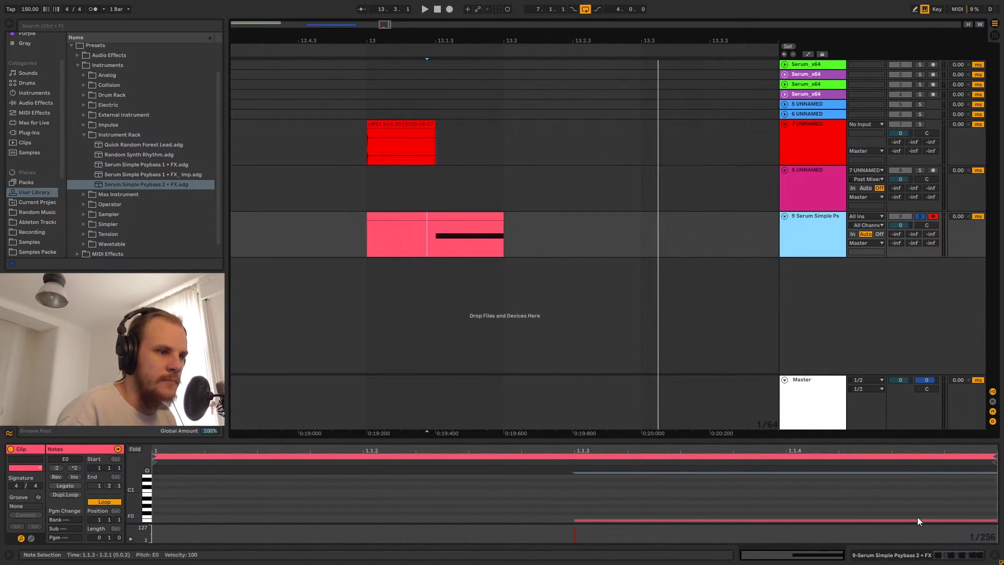
right_click(809, 316)
left_click(947, 505)
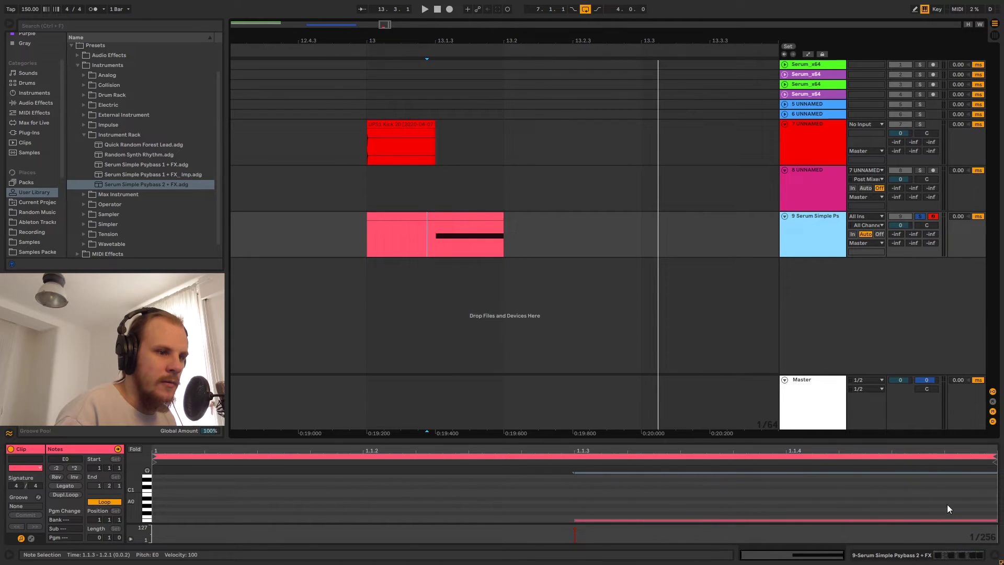
left_click_drag(995, 519, 786, 519)
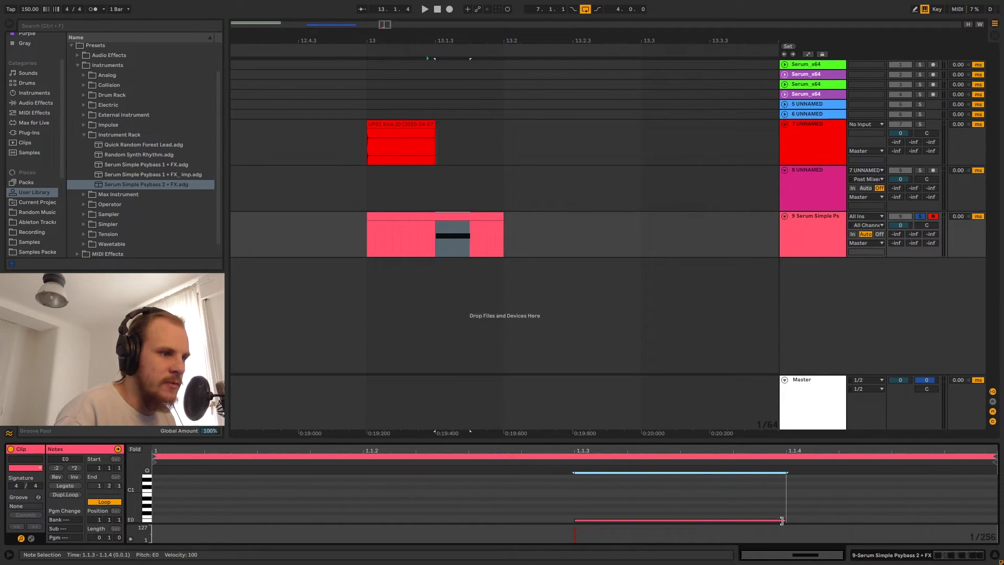
left_click(437, 240)
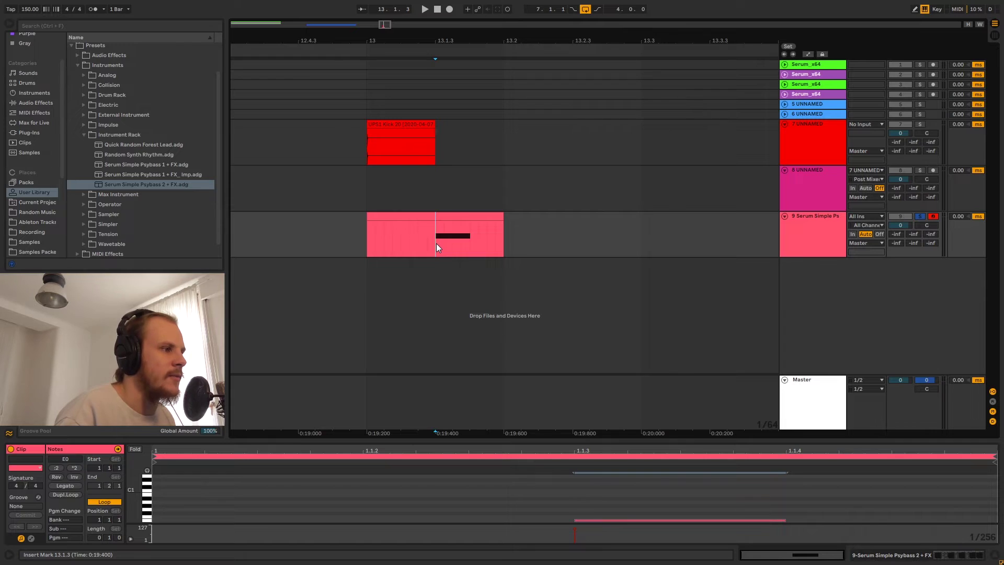
key("space")
Insert an audio track below track 9, take its input from 9-Serum Simple Psybass 2 + FX, and arm it for recording.
right_click(807, 273)
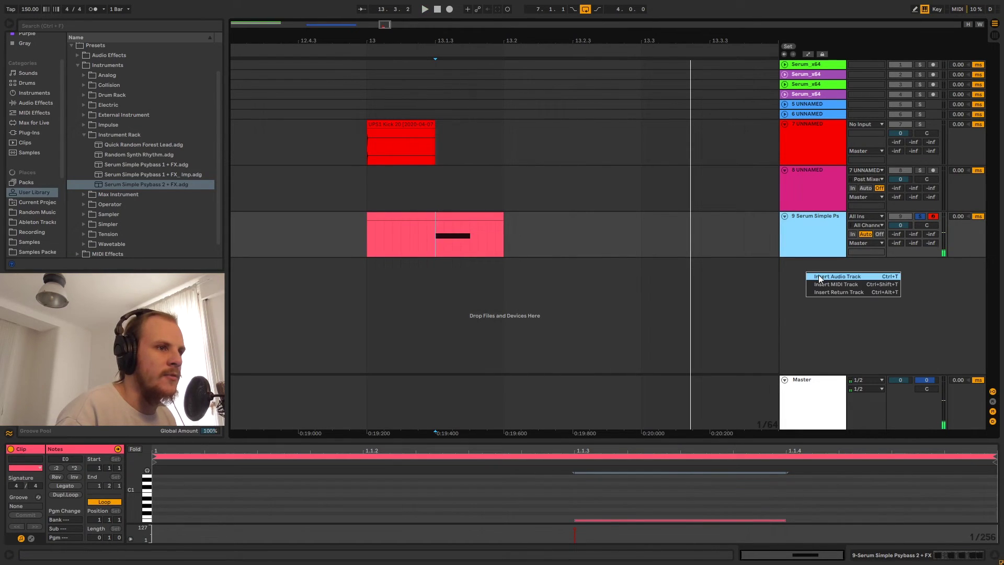
left_click(837, 277)
left_click(881, 263)
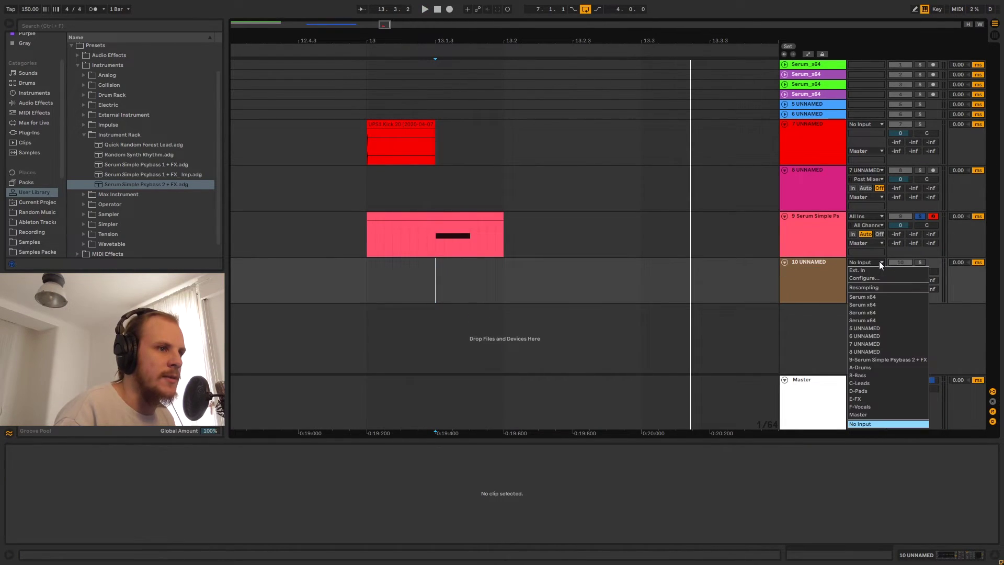
left_click(888, 358)
left_click(933, 262)
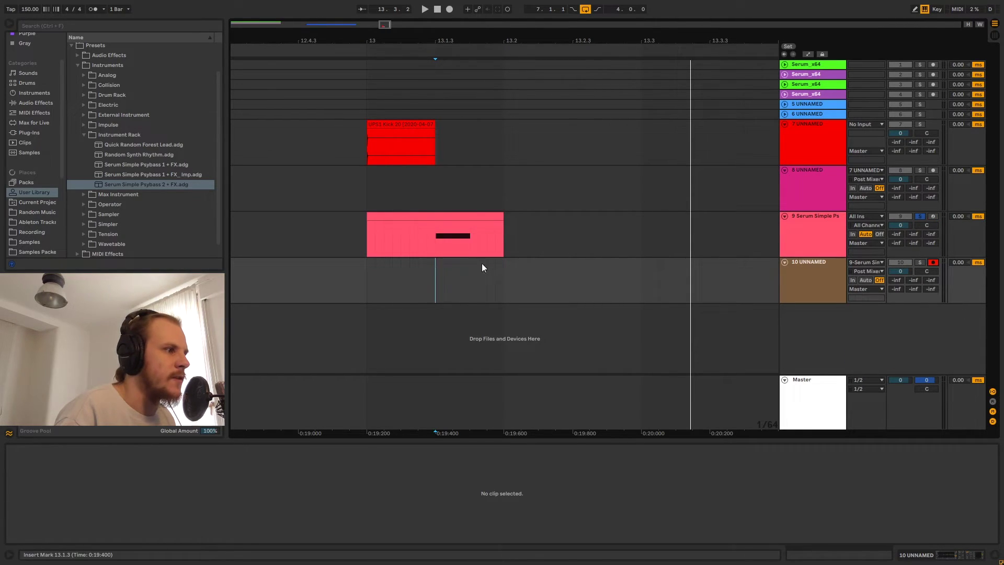
Record the bass note onto track 10 from 13.1.3 and highlight the recording from 13.1.4 to 13.2.3.
left_click(433, 268)
left_click(449, 9)
left_click(437, 8)
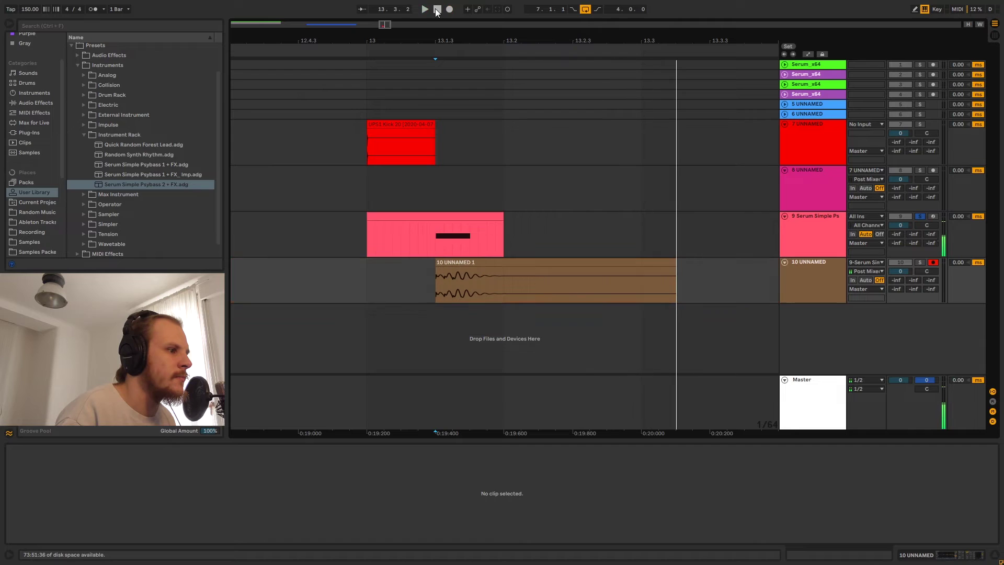
left_click_drag(469, 278, 580, 280)
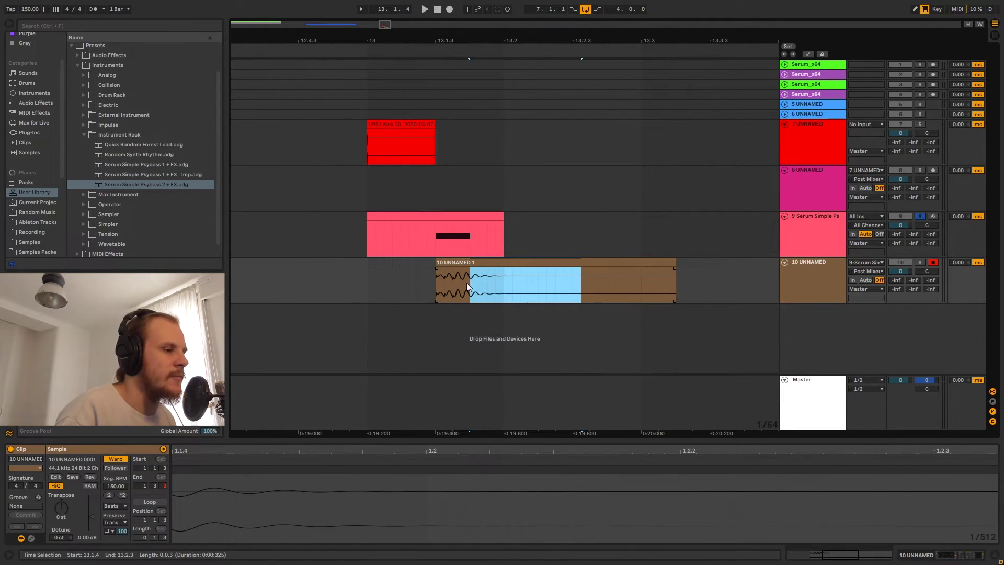
Examine track 9's effect chain, going through bx_subfilter, MDynamicsMB, MAutoDynamicEq and MLimiterX.
left_click(809, 228)
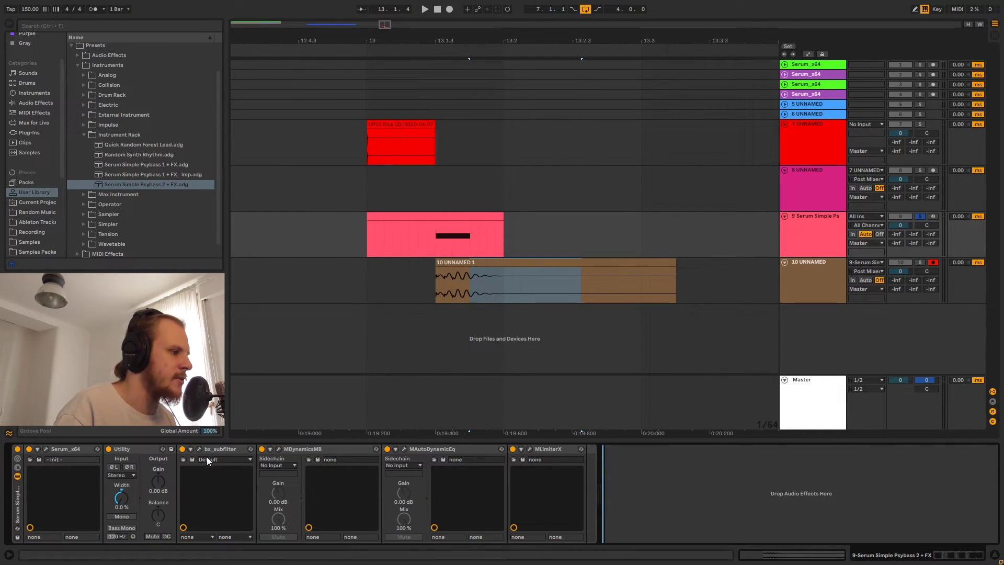
left_click(369, 449)
left_click(433, 449)
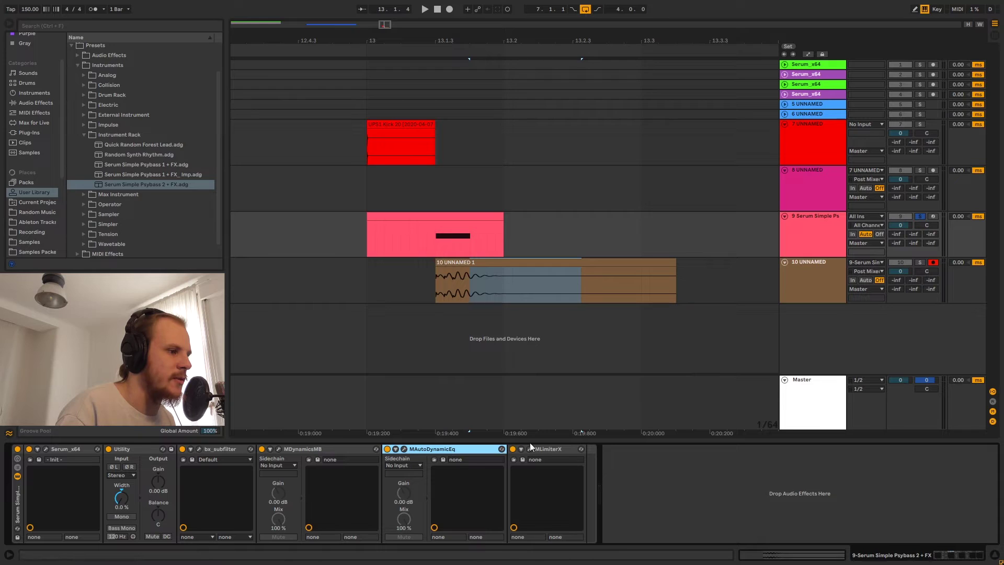
left_click(546, 449)
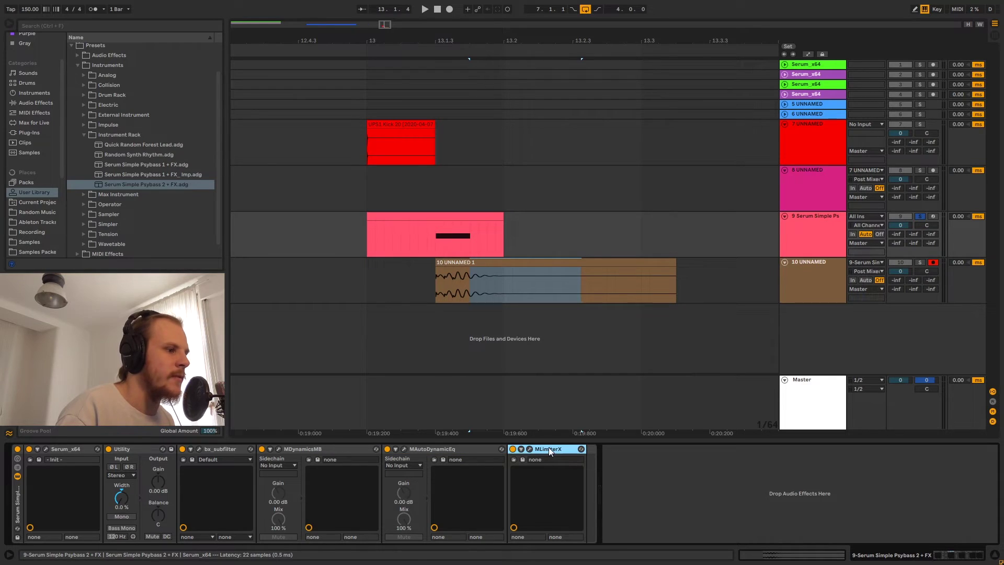
left_click(247, 450)
left_click(365, 449)
left_click(443, 450)
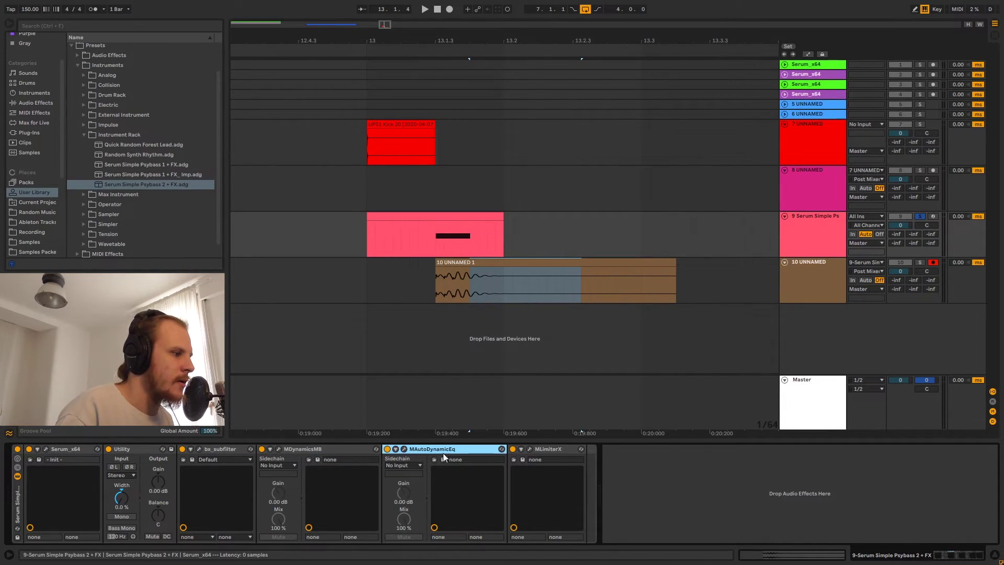
left_click(217, 449)
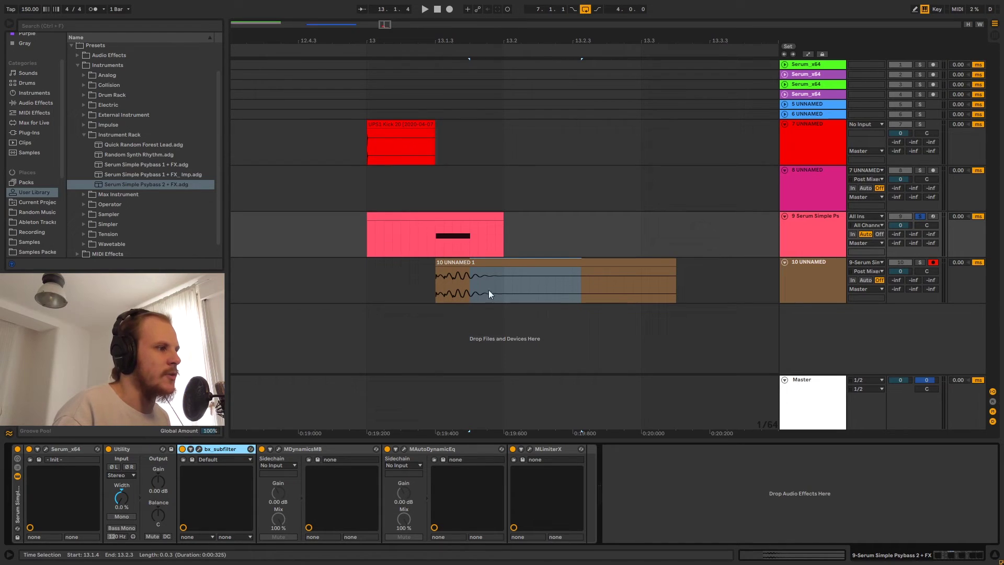
Highlight track 10's bass tail from 13.1.4 to 13.2.1 and point out MLimiterX at the end of track 9's chain.
left_click(467, 282)
left_click_drag(467, 282, 500, 284)
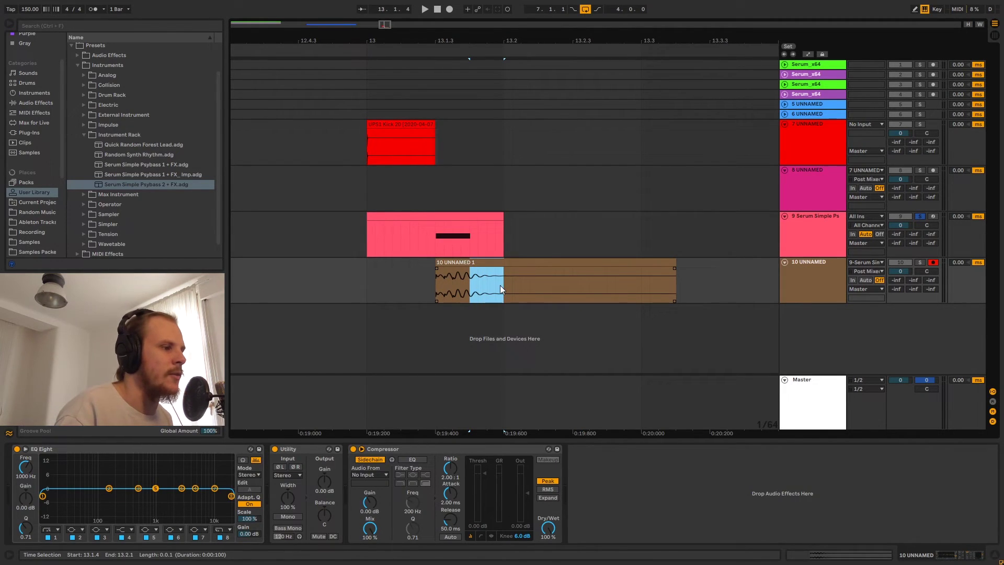
left_click(814, 266)
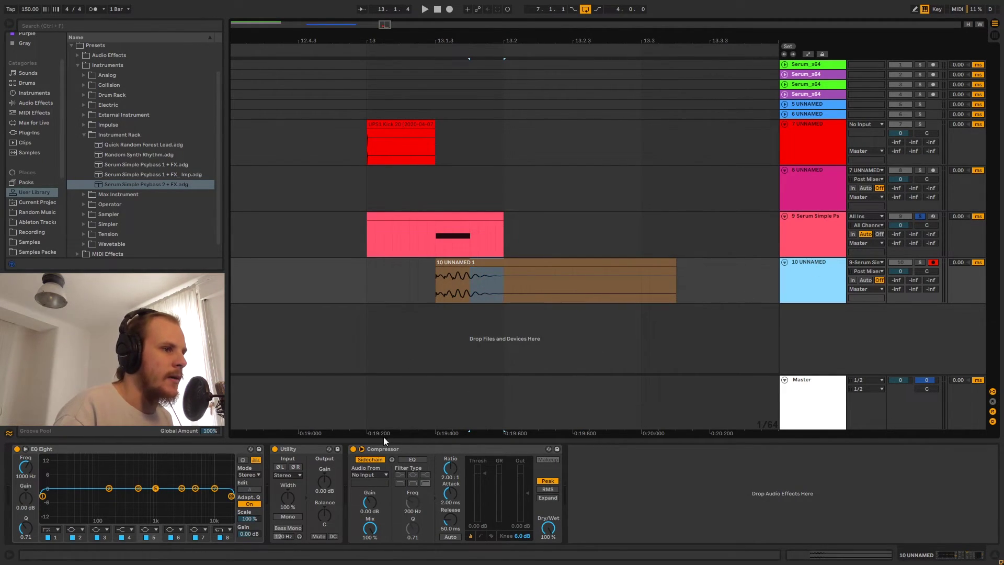
left_click(799, 234)
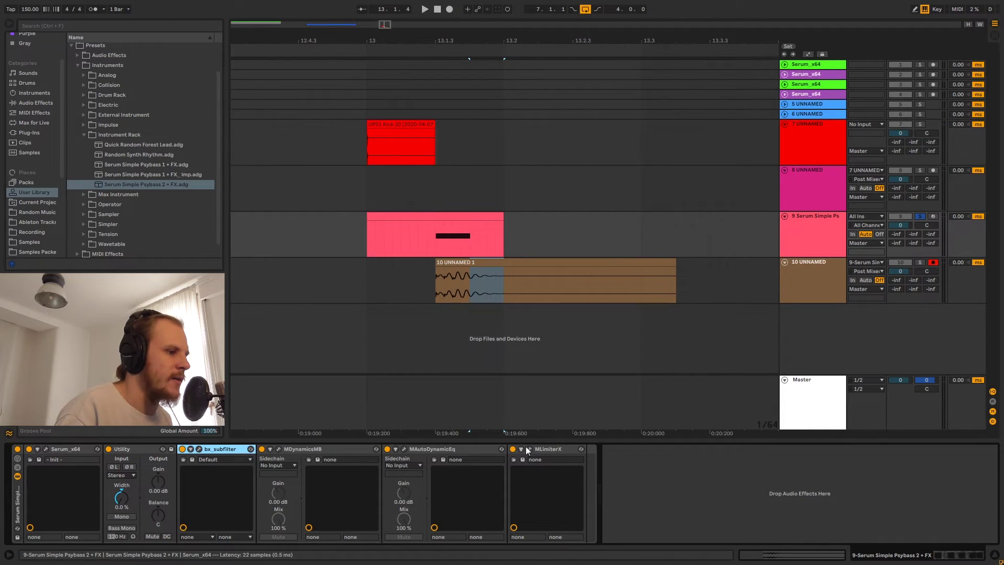
left_click(543, 448)
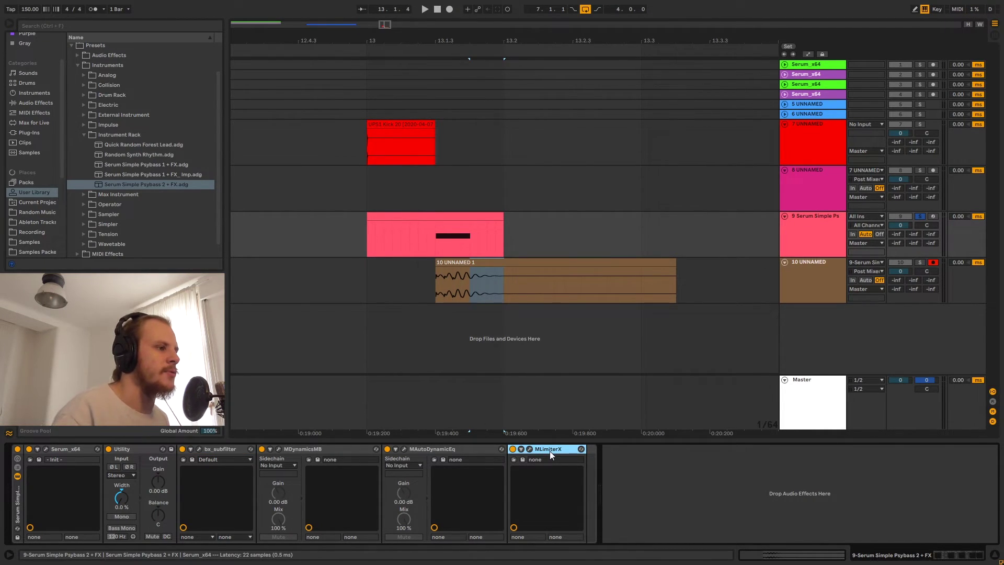
Compare the recorded tail after 13.1.4 on track 10 with the note's own span from 13.1.3 to 13.1.4.
left_click(471, 277)
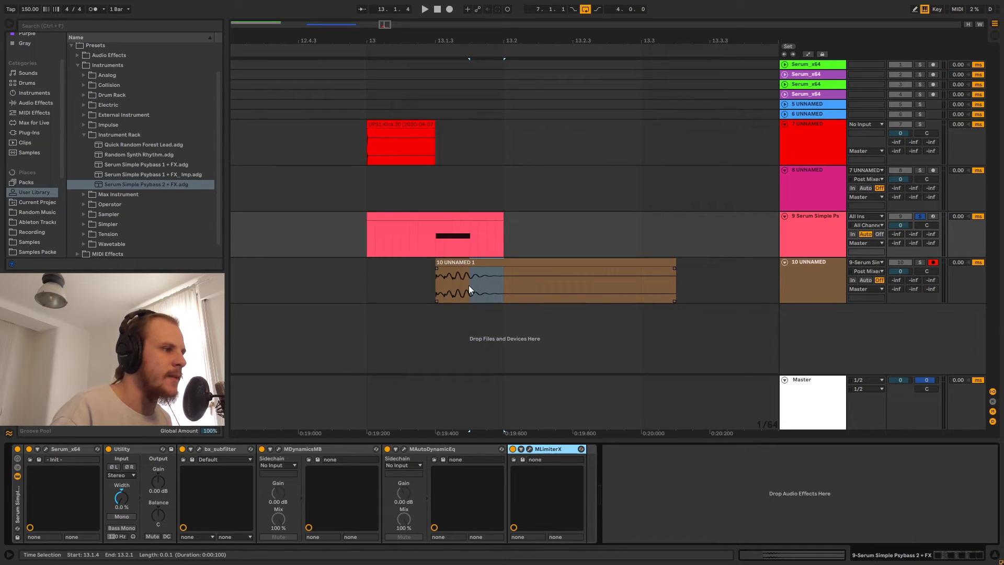
left_click_drag(470, 284, 507, 283)
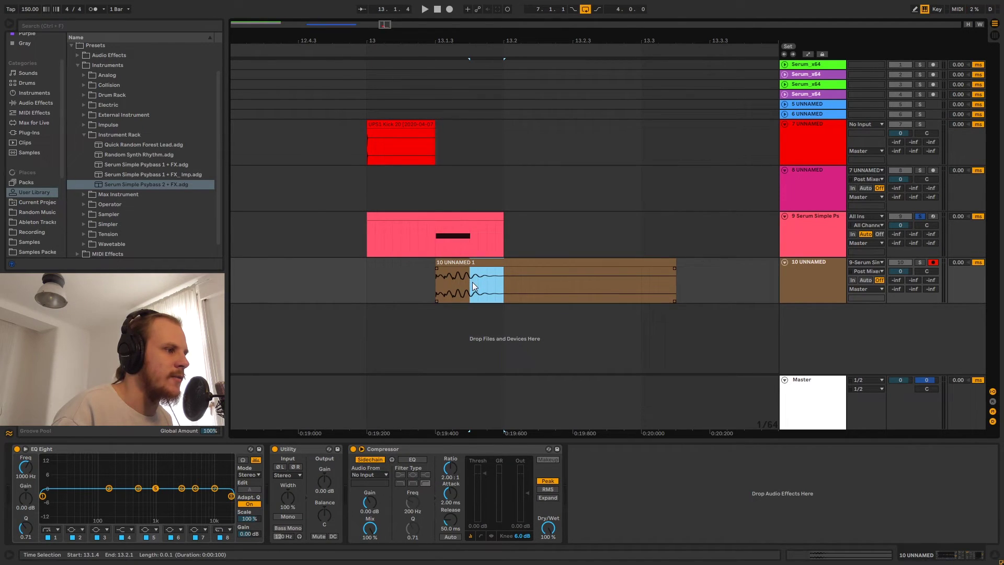
left_click_drag(472, 283, 444, 285)
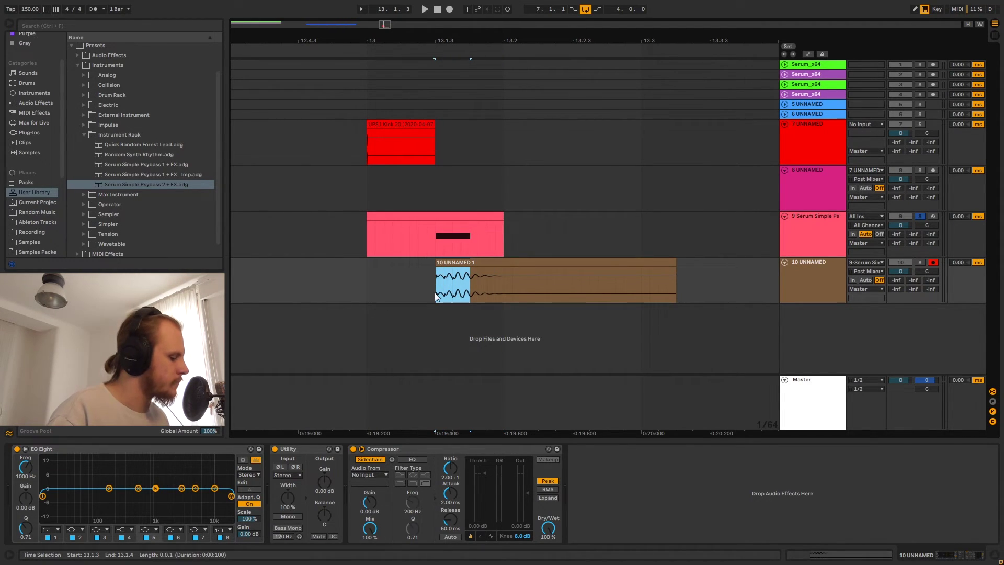
Delete the recorded audio clip from track 10.
left_click(495, 263)
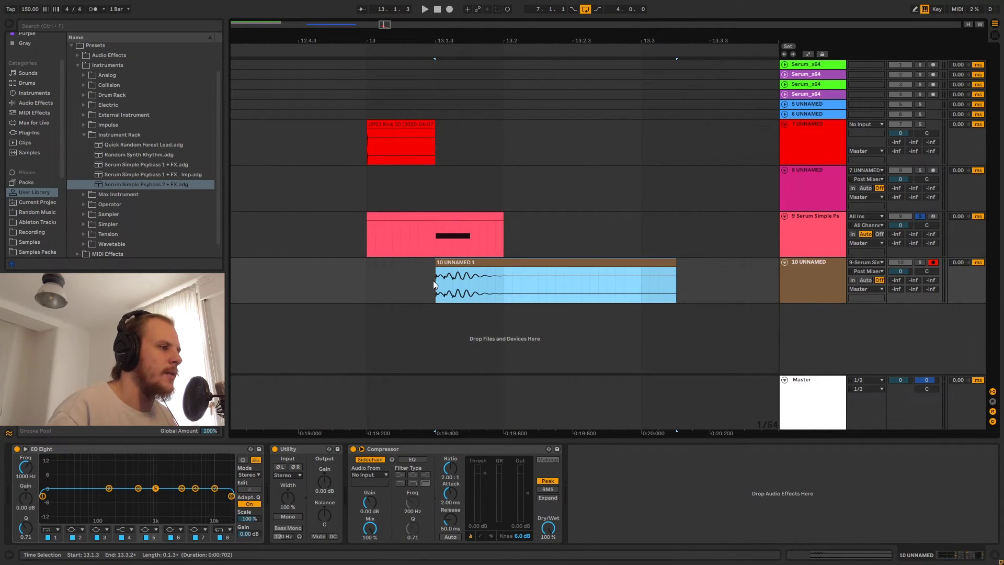
key("Delete")
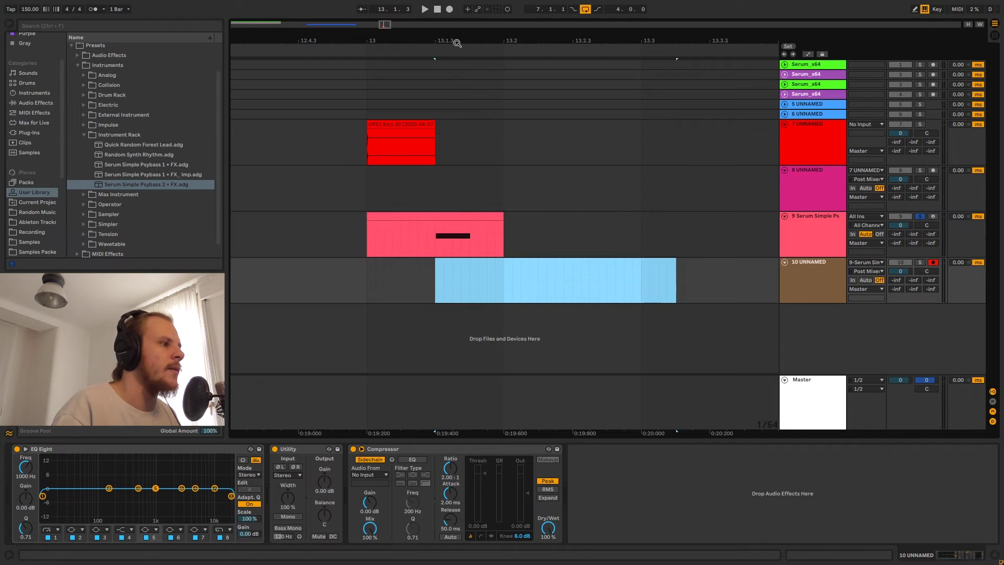
Unfold the first Serum track and examine the sine waveform of its frozen clip up close around 1.3.1.
left_click_drag(457, 42, 585, 14)
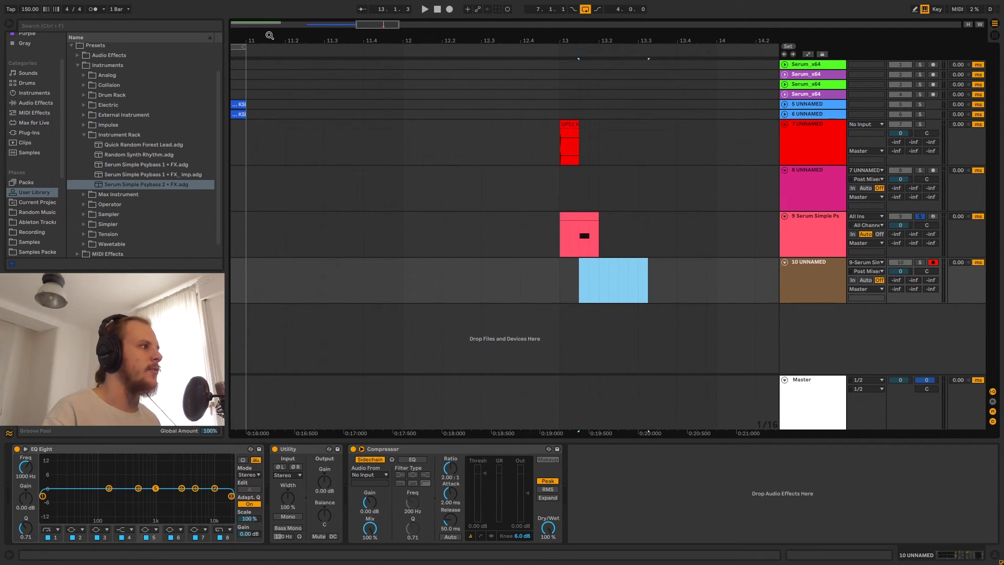
left_click_drag(255, 37, 994, 26)
left_click_drag(366, 36, 400, 36)
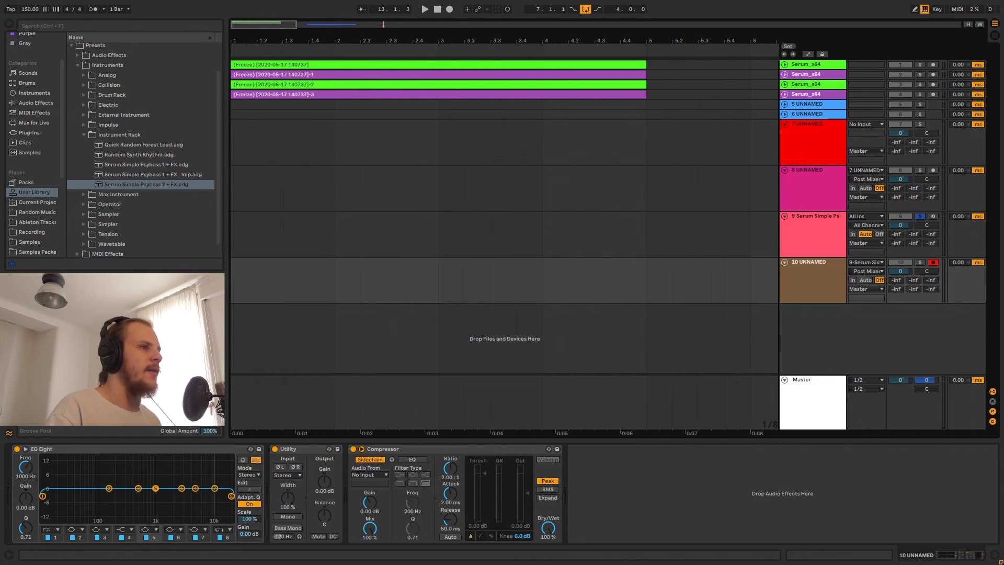
left_click(785, 64)
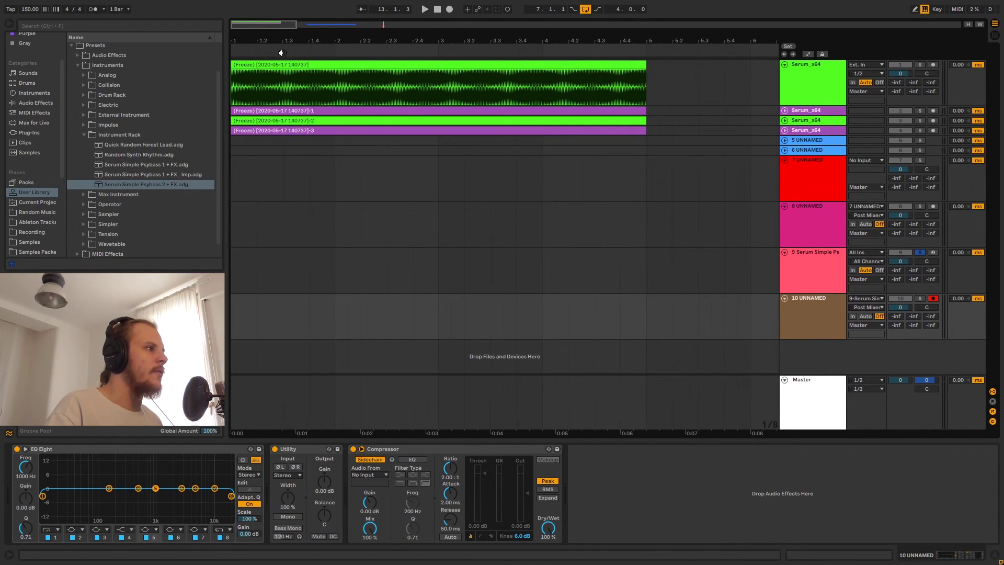
left_click_drag(286, 41, 291, 82)
left_click(293, 78)
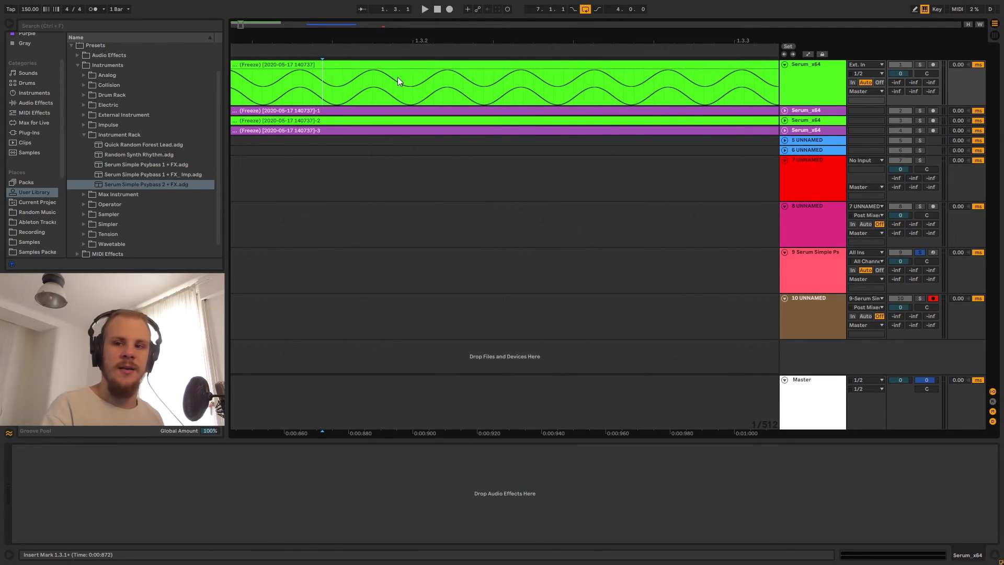
left_click_drag(342, 42, 476, 219)
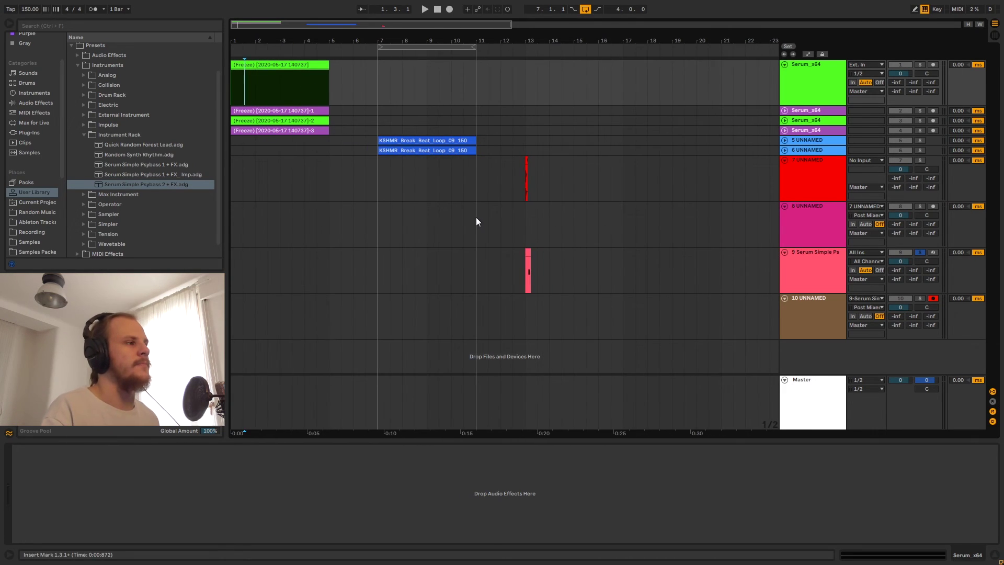